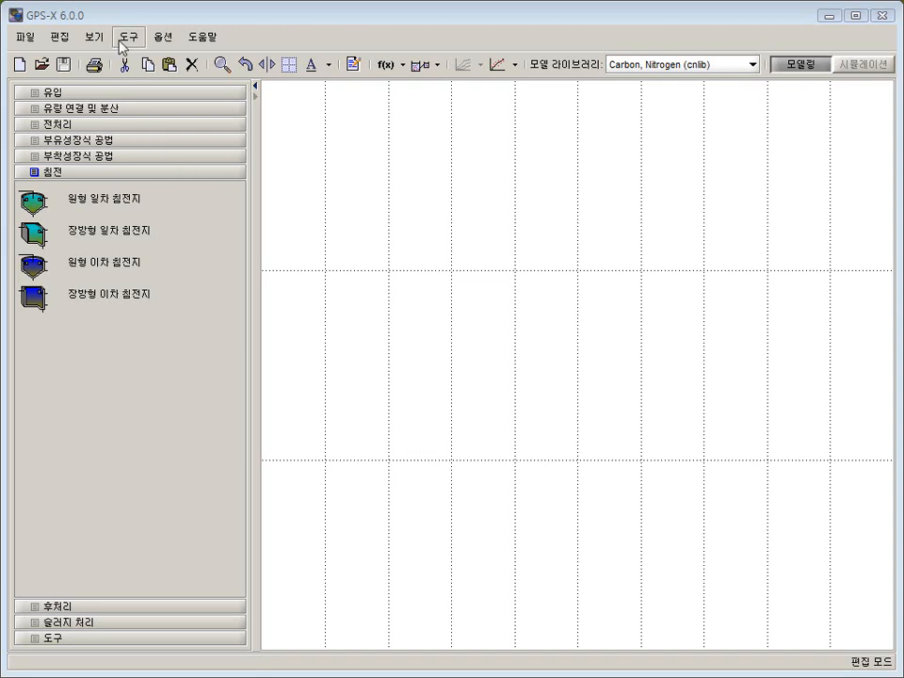
# Open the sample layout "Full Plant 모델 보정".
pyautogui.click(37, 40)
pyautogui.moveTo(51, 106)
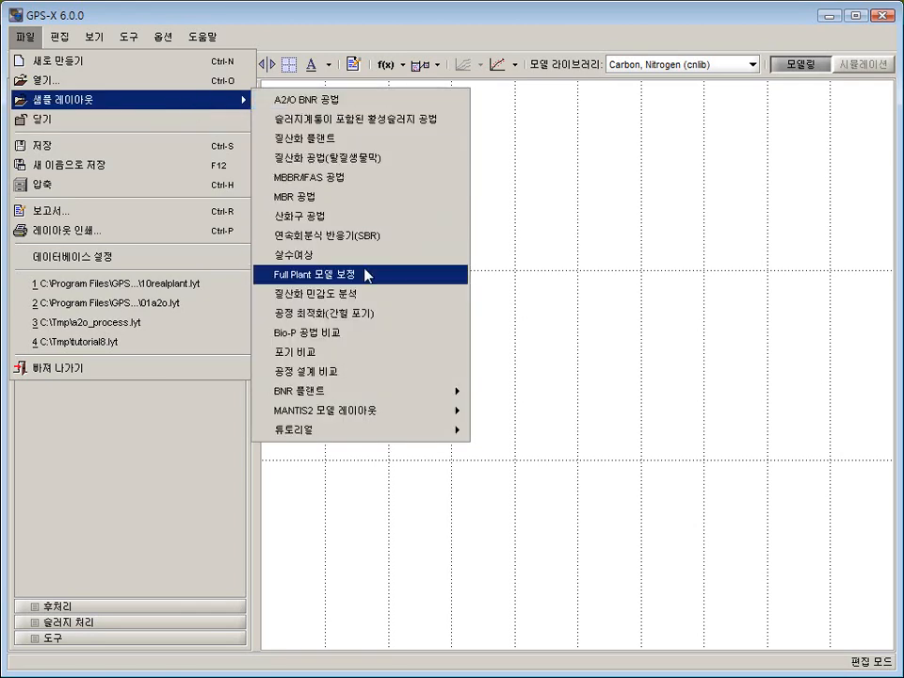
pyautogui.click(363, 275)
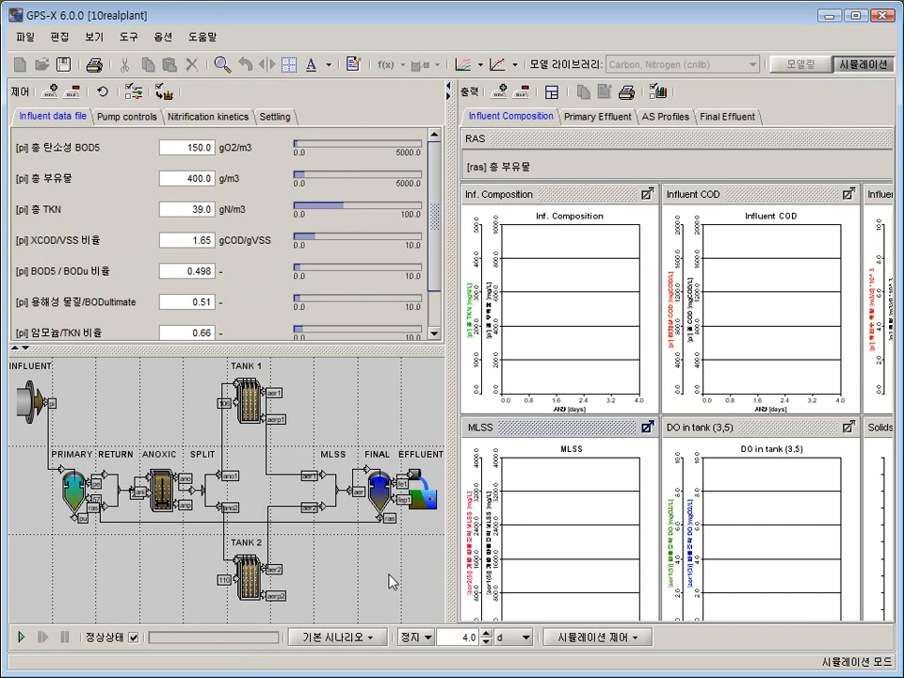
# Auto-arrange the output graphs on the Influent Composition, Primary Effluent, AS Profiles and Final Effluent pages.
pyautogui.click(550, 91)
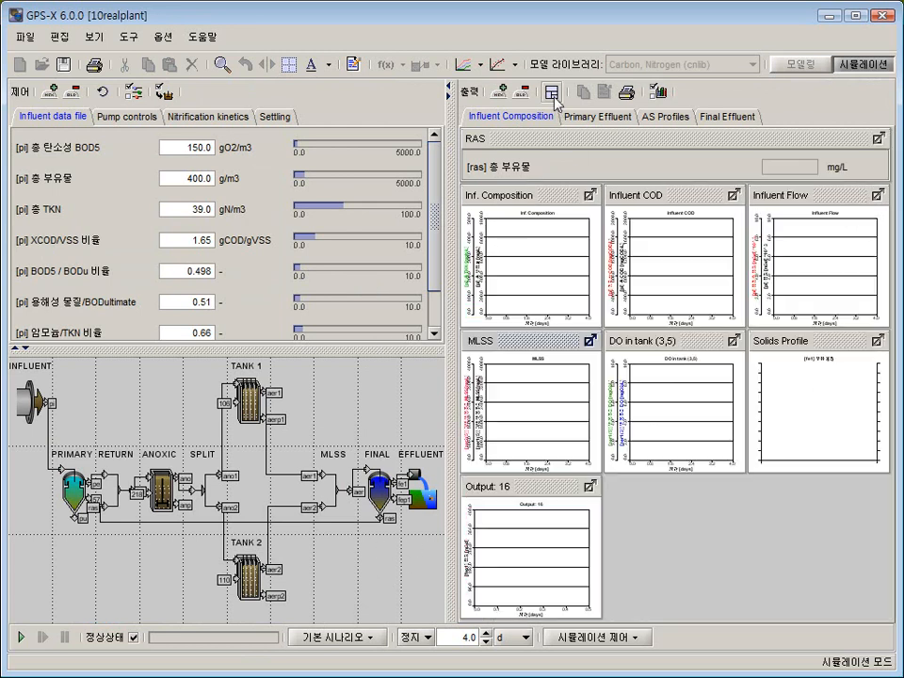
pyautogui.click(579, 120)
pyautogui.click(550, 90)
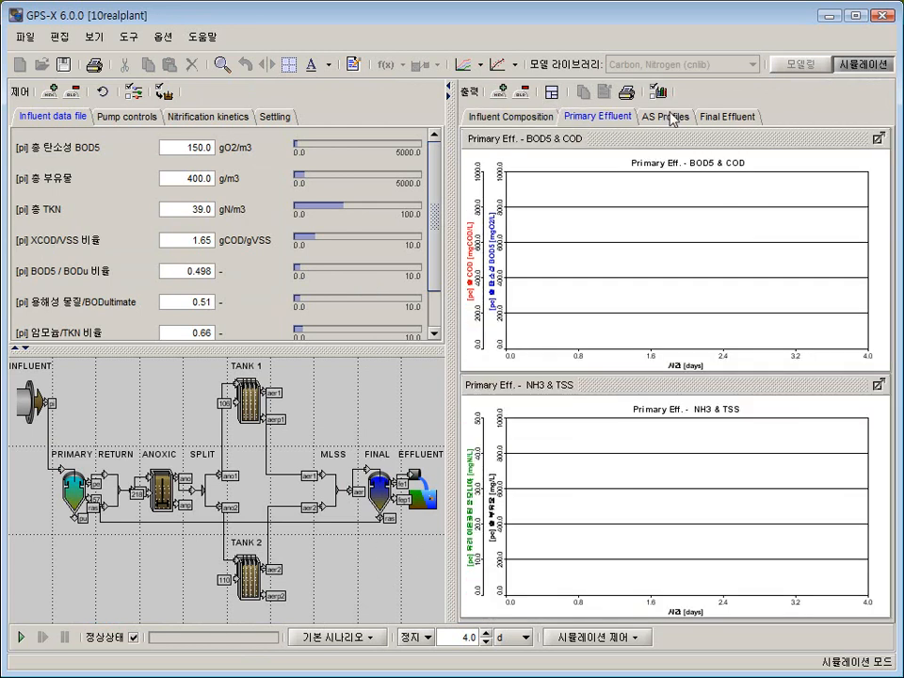
pyautogui.click(666, 116)
pyautogui.click(550, 90)
pyautogui.click(726, 116)
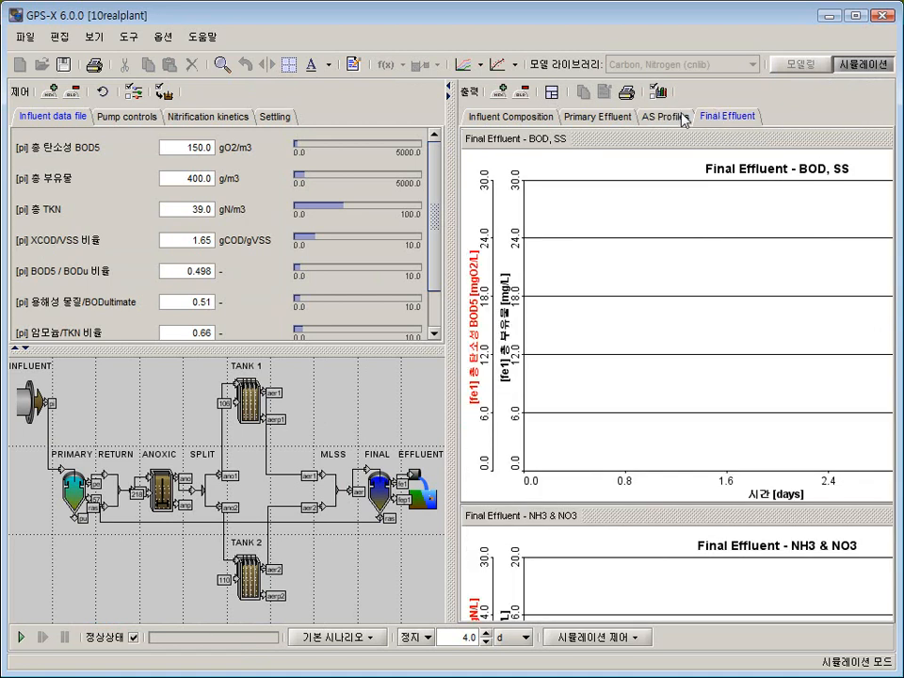
pyautogui.click(550, 91)
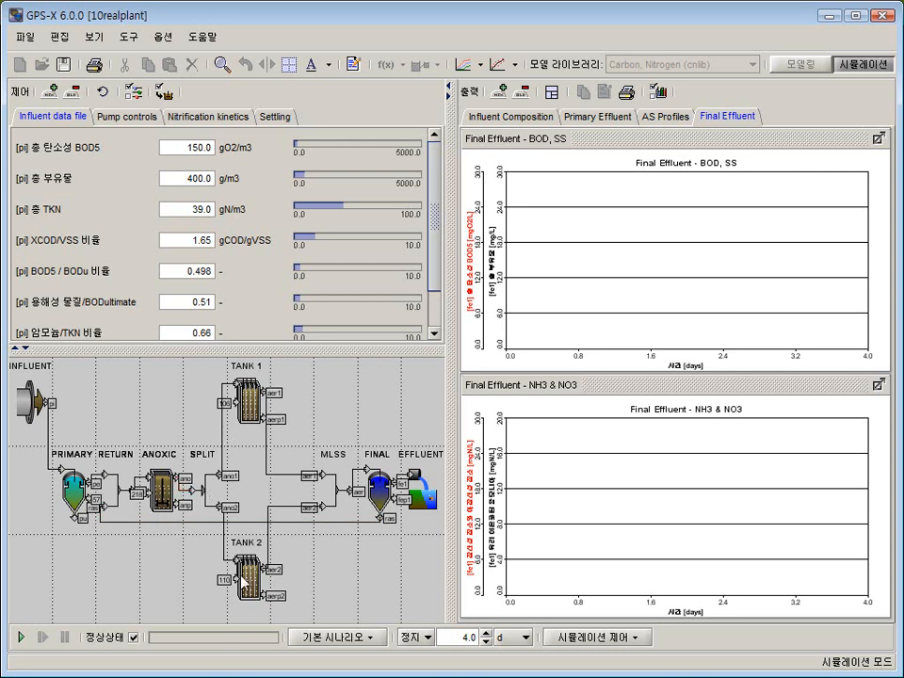
# Review the physical (물리적) input parameters of the TANK 1 reactor and close them.
pyautogui.rightClick(249, 401)
pyautogui.moveTo(294, 433)
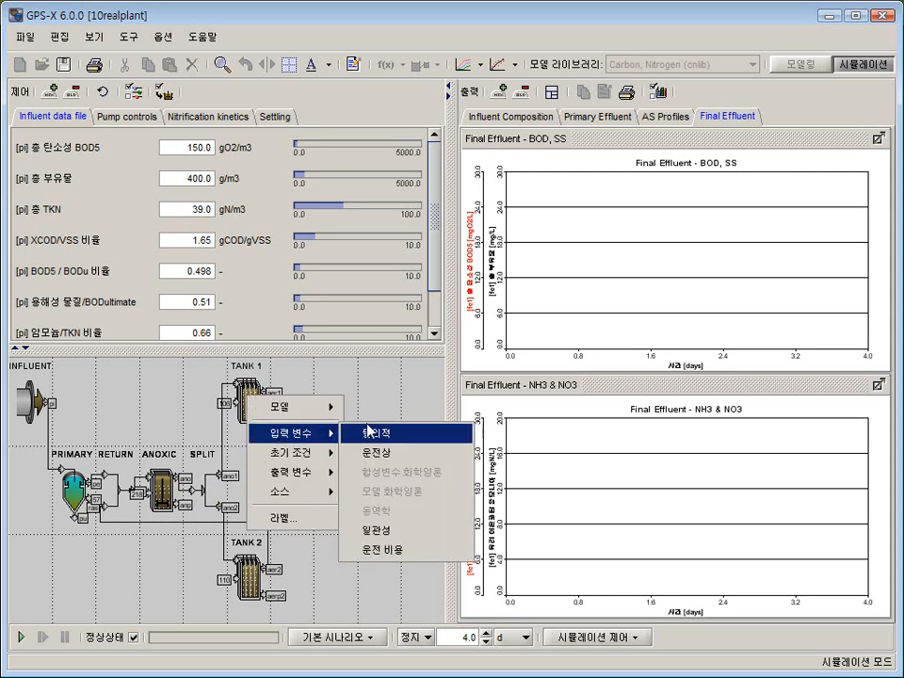
pyautogui.click(372, 427)
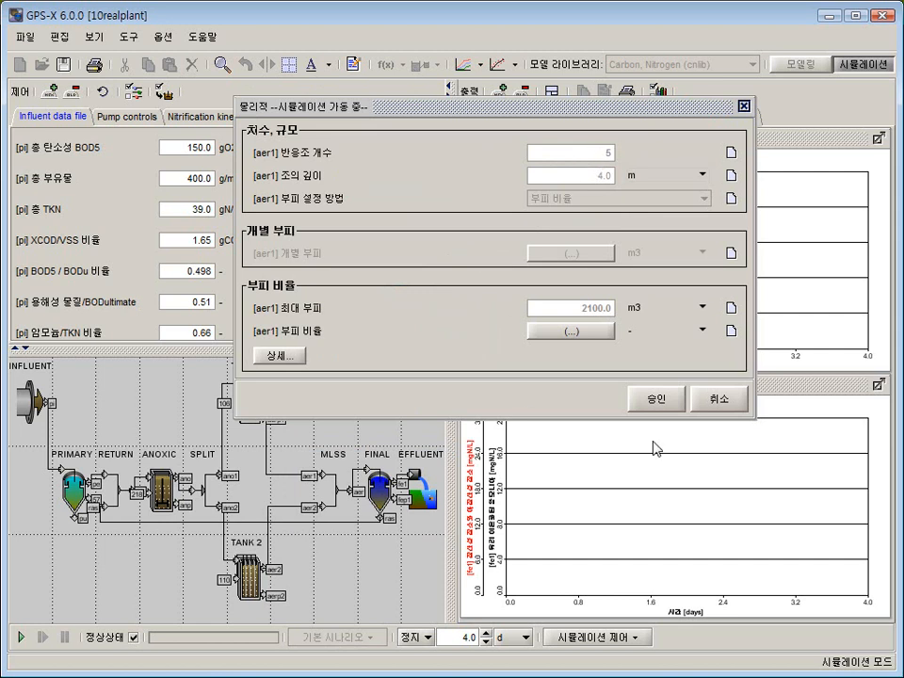
pyautogui.click(648, 399)
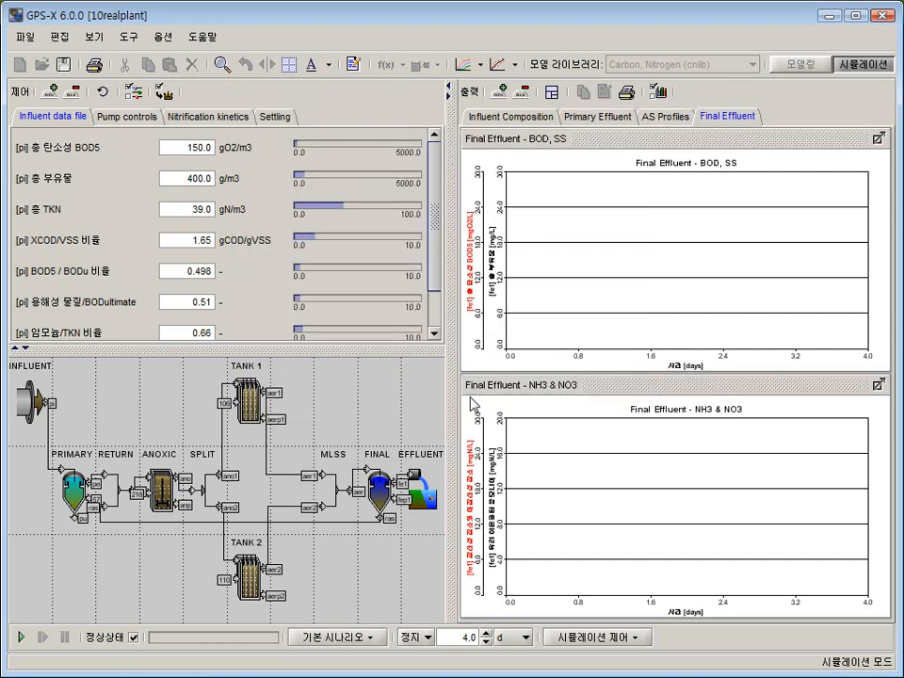
# Review TANK 1's operational (운전상) inputs, including the oxygen mass transfer coefficient of each reactor, and close them without changes.
pyautogui.rightClick(249, 404)
pyautogui.moveTo(291, 439)
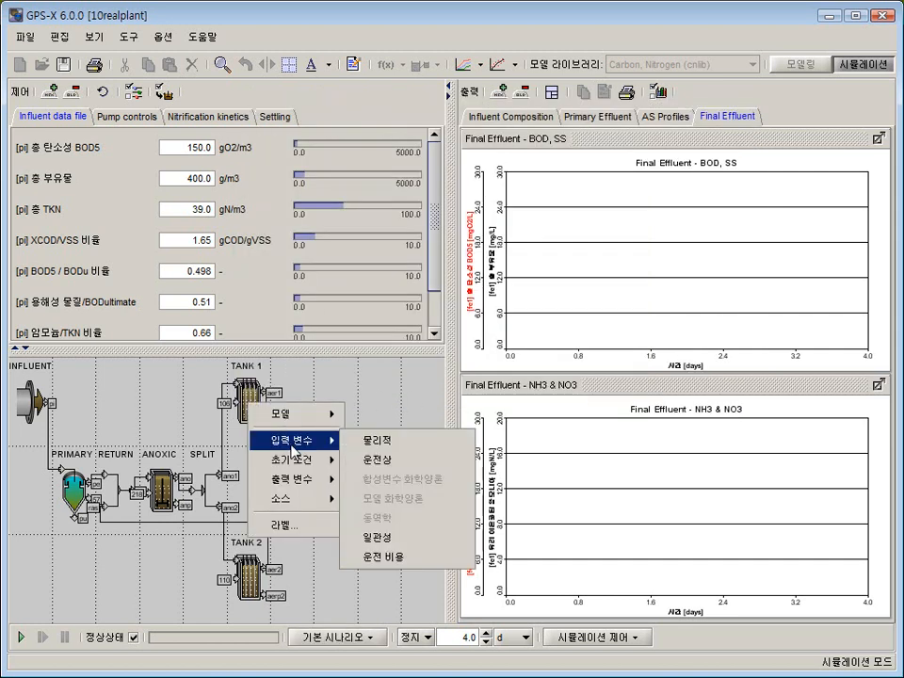
pyautogui.click(380, 460)
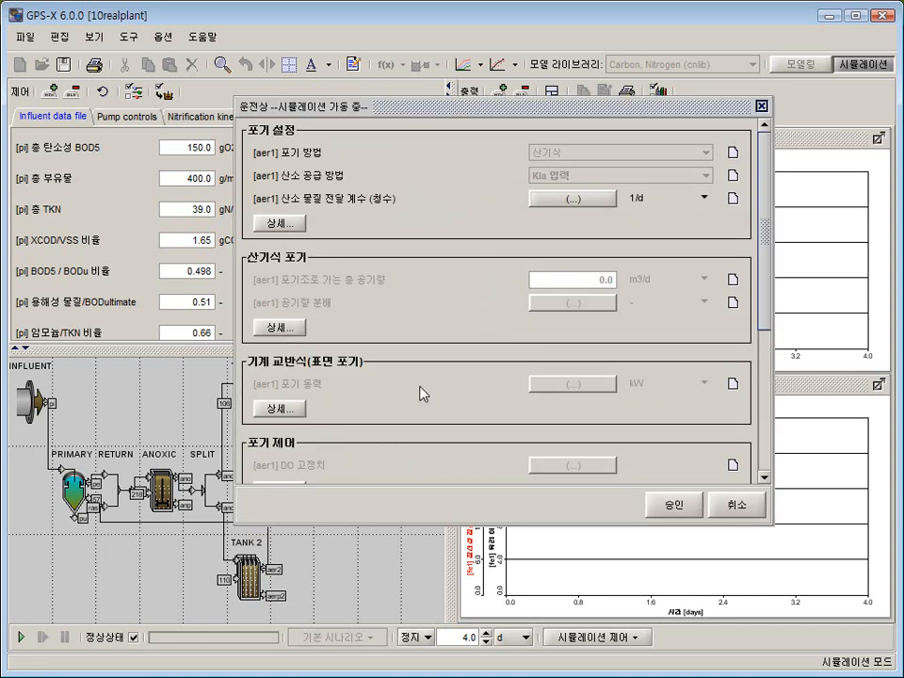
pyautogui.click(570, 199)
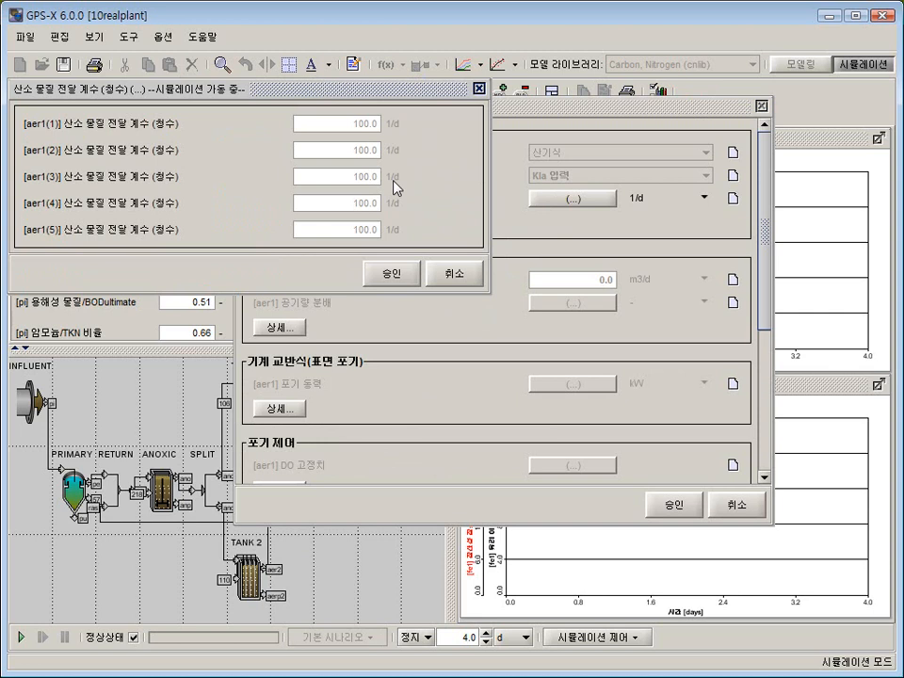
pyautogui.click(461, 280)
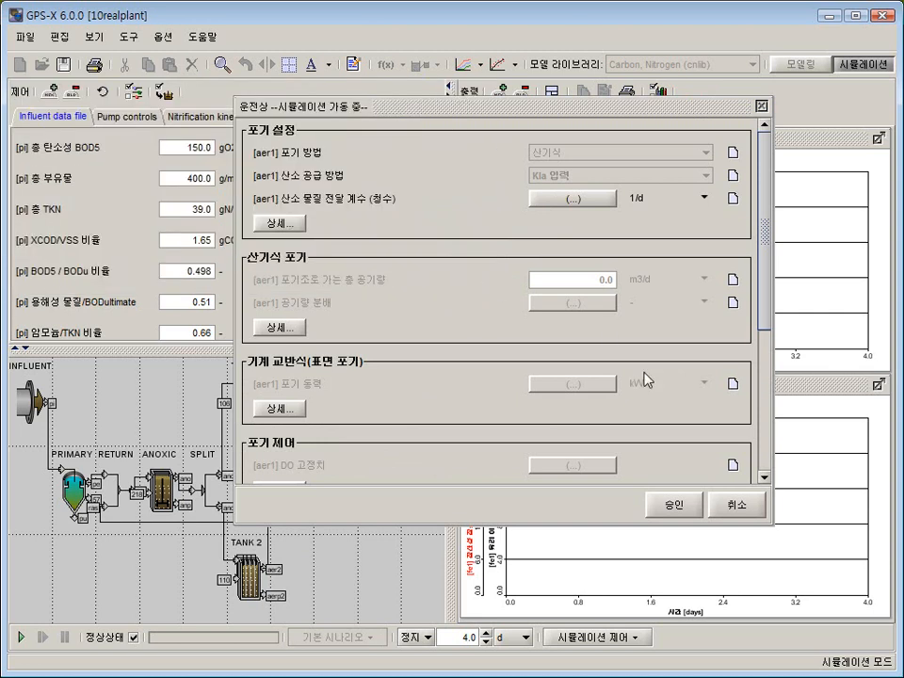
pyautogui.click(726, 508)
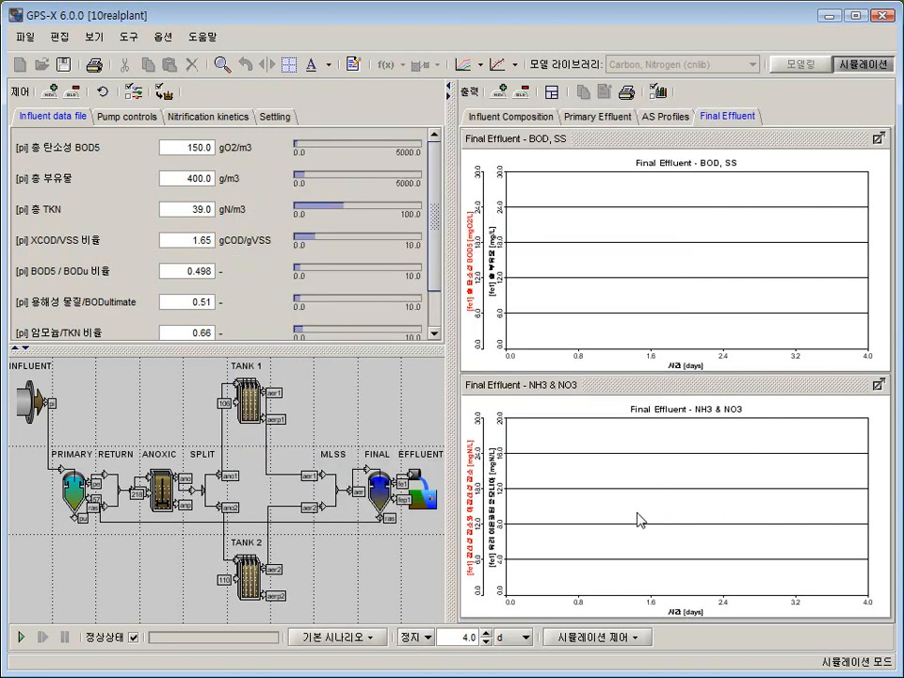
# Review the physical (물리적) input parameters of the FINAL settler and close them.
pyautogui.rightClick(387, 485)
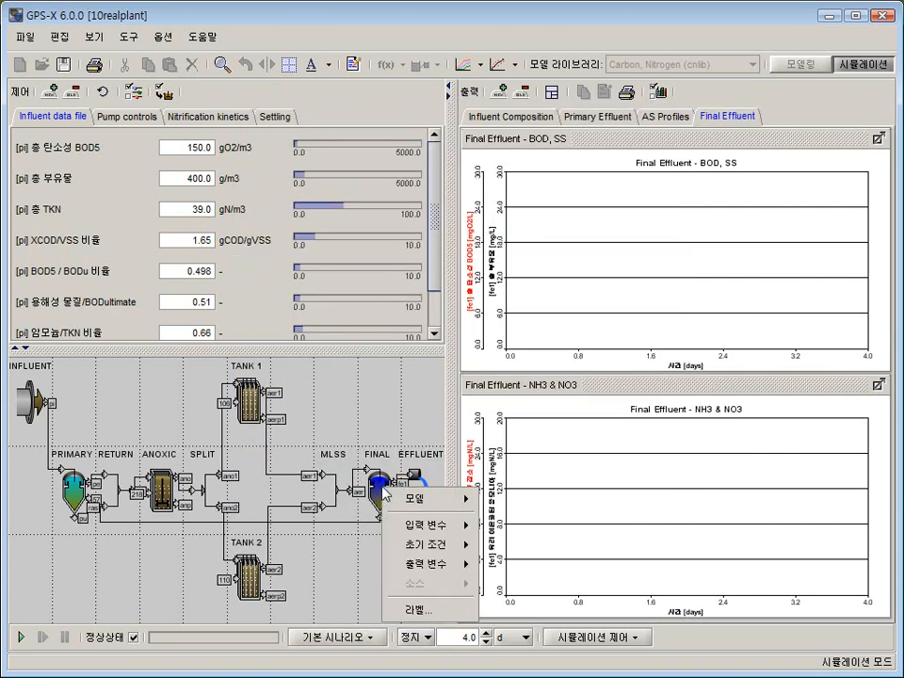
pyautogui.moveTo(427, 521)
pyautogui.click(565, 520)
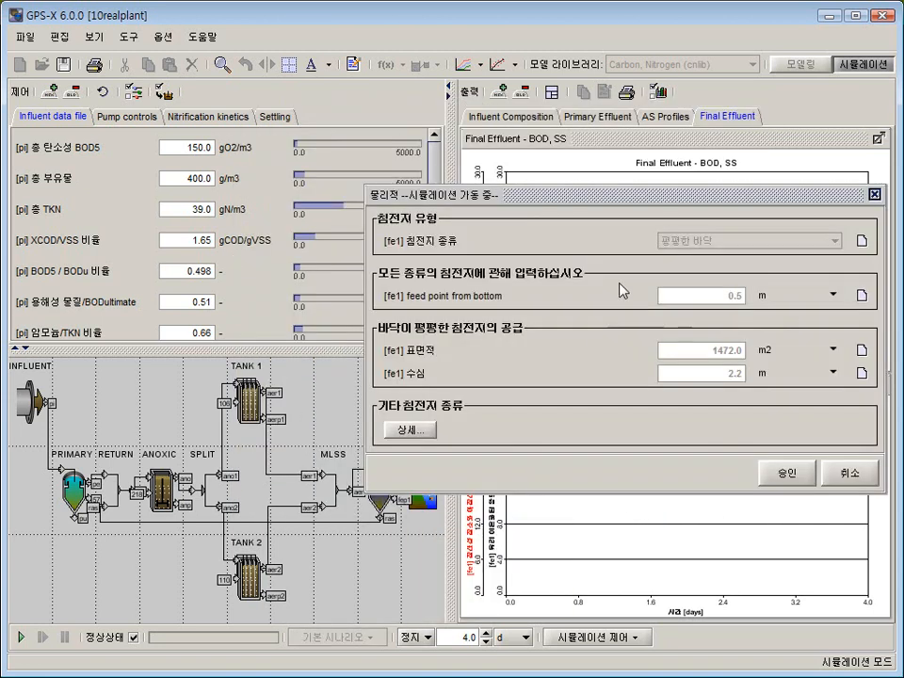
pyautogui.click(794, 476)
# Review the FINAL settler's operational (운전상) inputs for underflow, pump flow and model parameters, and close them.
pyautogui.rightClick(381, 486)
pyautogui.moveTo(421, 530)
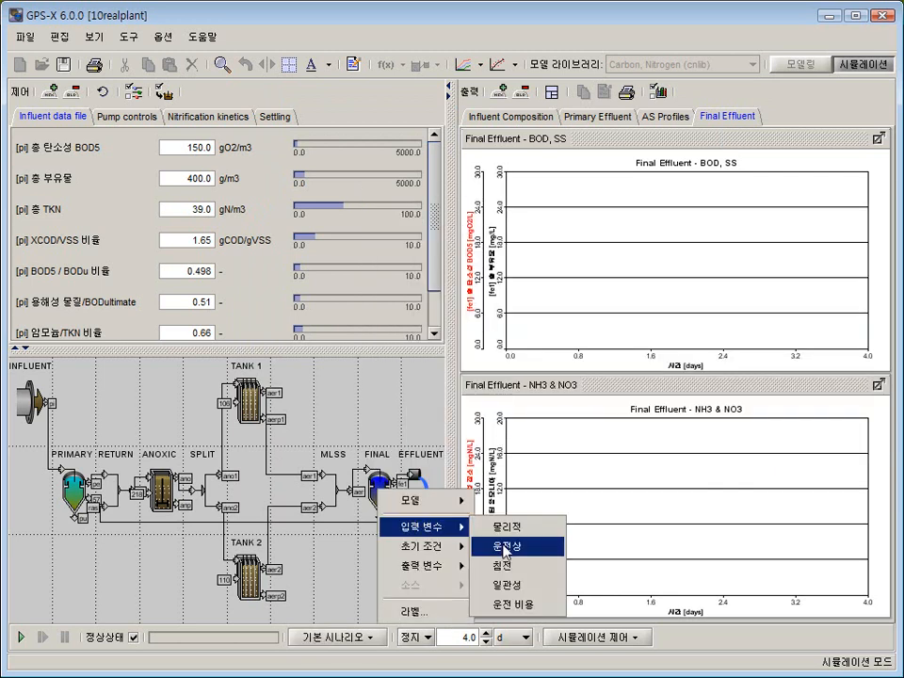
pyautogui.click(509, 540)
pyautogui.moveTo(711, 200); pyautogui.dragTo(696, 138)
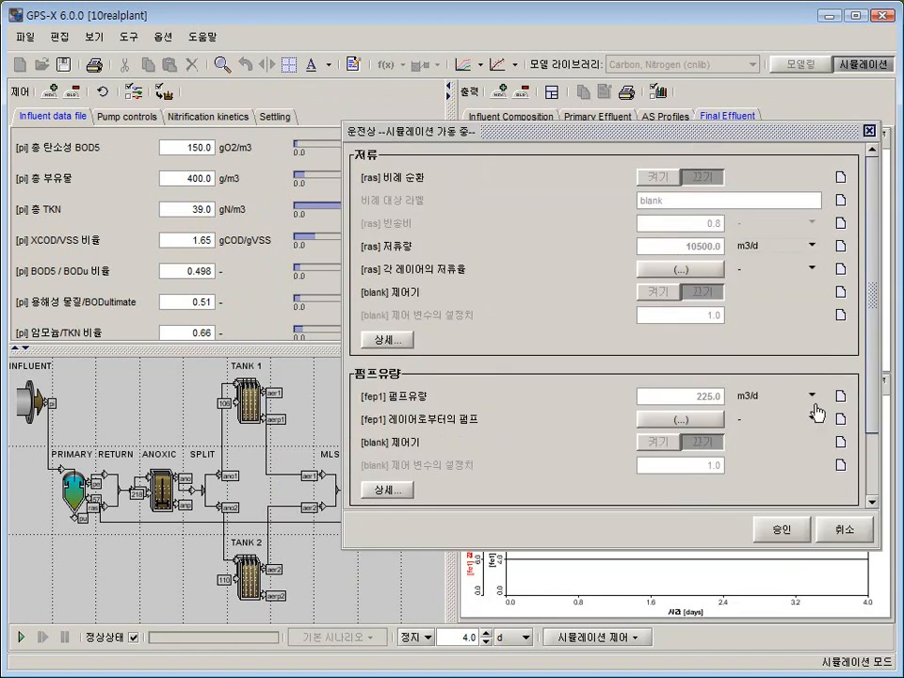
pyautogui.scroll(-1, 725, 415)
pyautogui.scroll(-1, 731, 417)
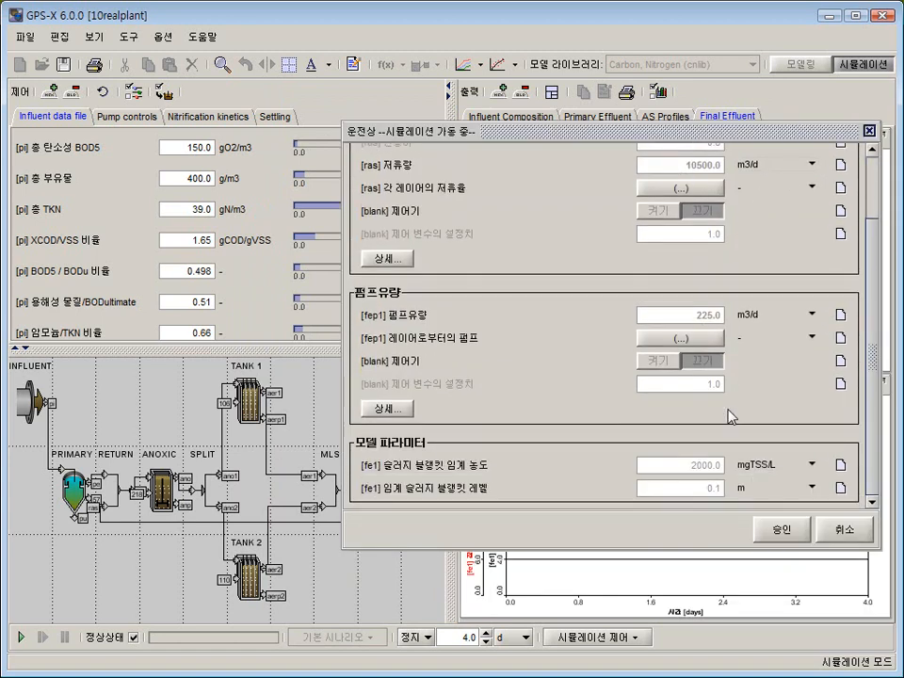
pyautogui.scroll(2, 778, 471)
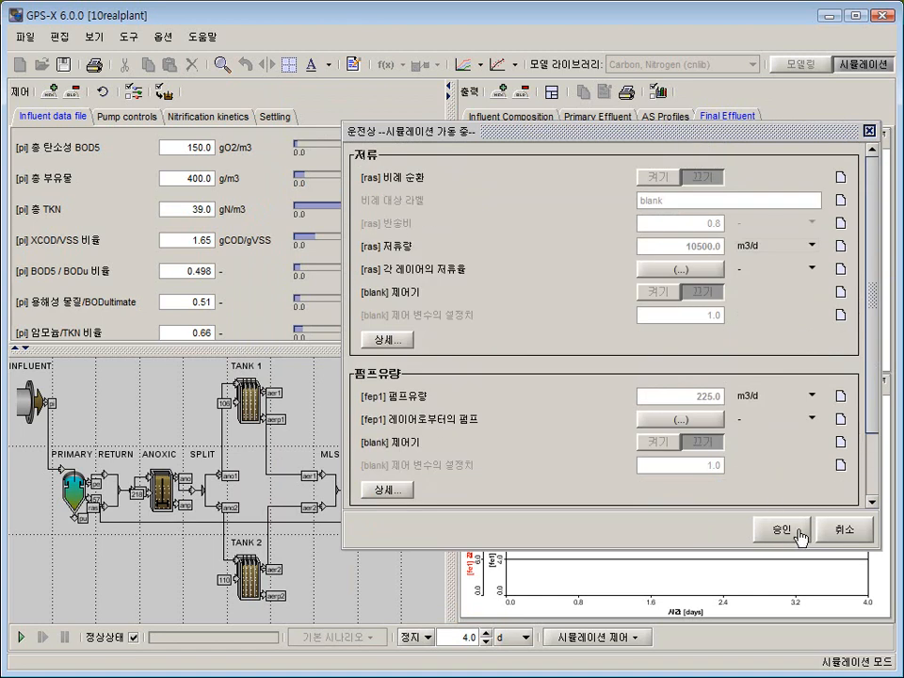
pyautogui.click(800, 530)
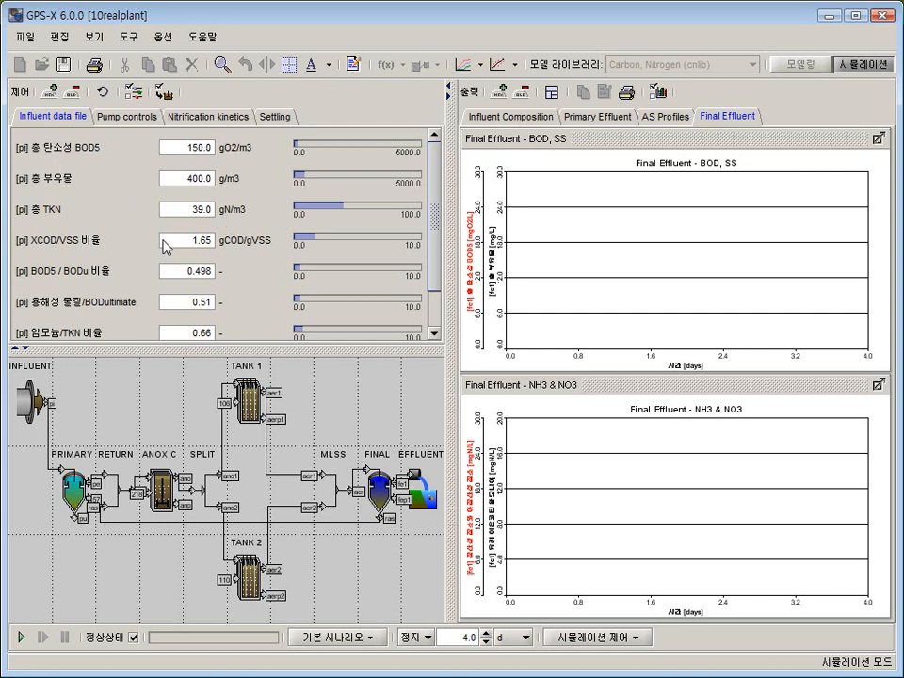
# Review the input controls for influent data, pump flows, nitrification kinetics and settling, ending on the influent data.
pyautogui.scroll(-1, 141, 204)
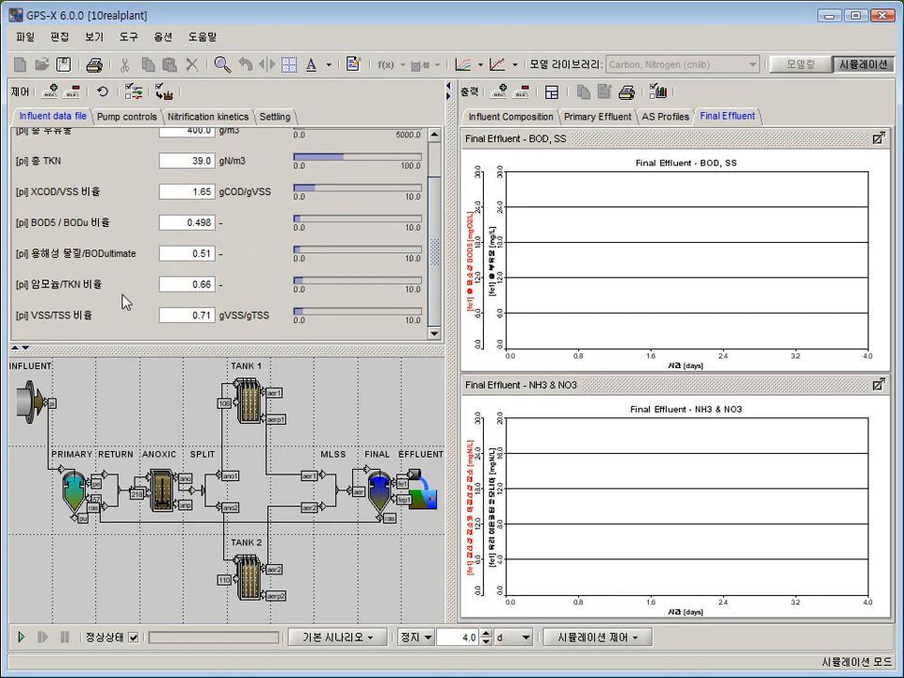
pyautogui.click(129, 117)
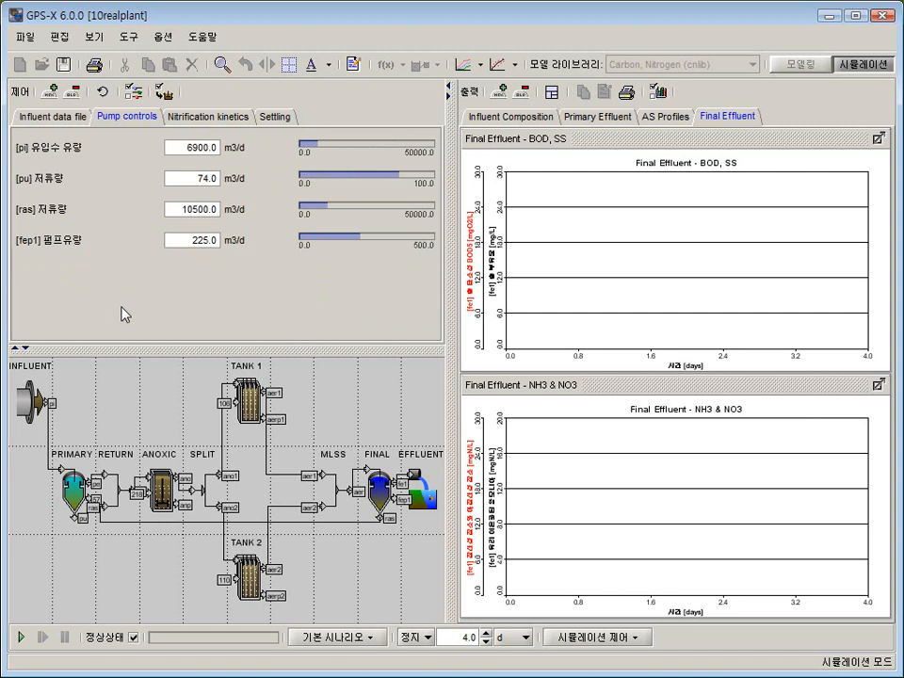
pyautogui.click(202, 119)
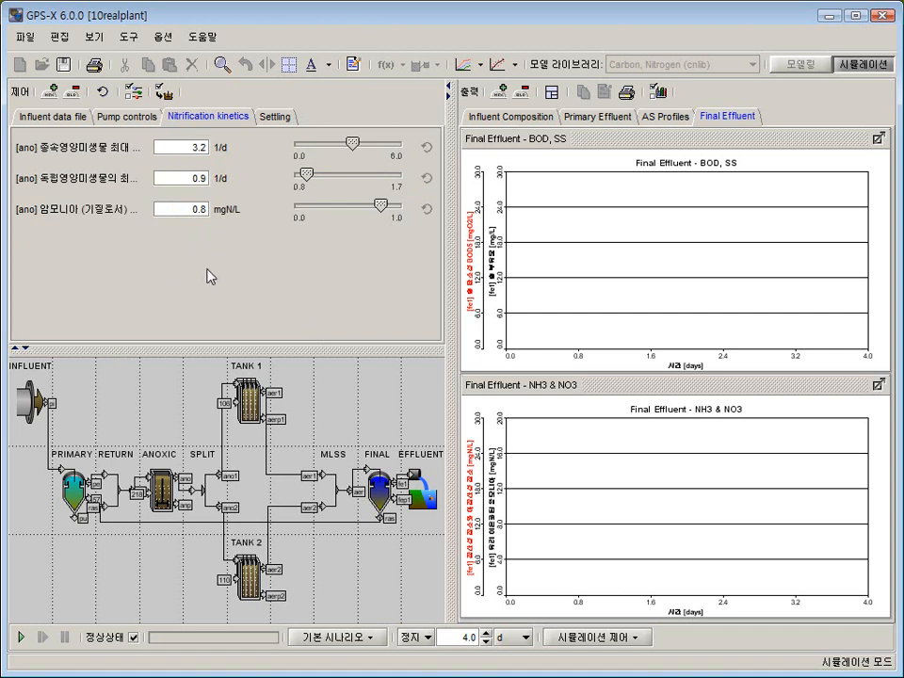
pyautogui.click(264, 118)
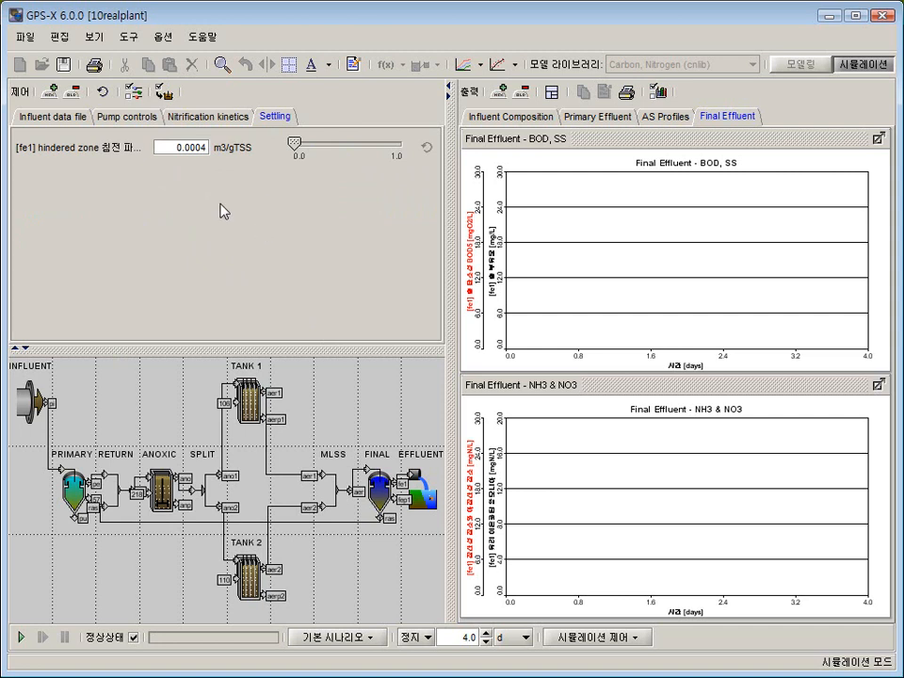
pyautogui.click(58, 123)
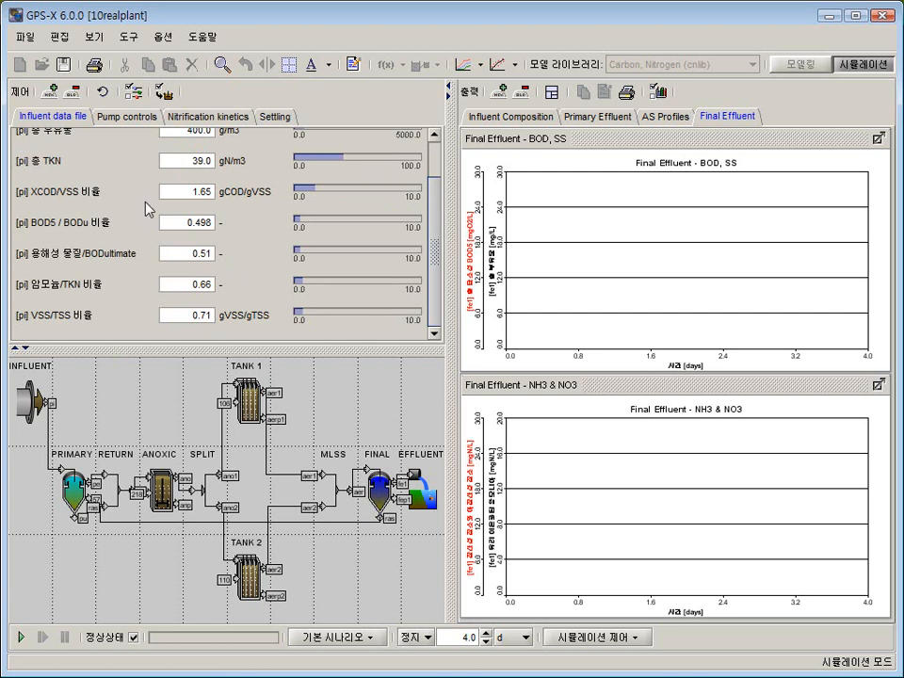
# Review the output graphs for primary effluent, AS profiles, final effluent and influent composition, ending on Influent Composition.
pyautogui.click(513, 116)
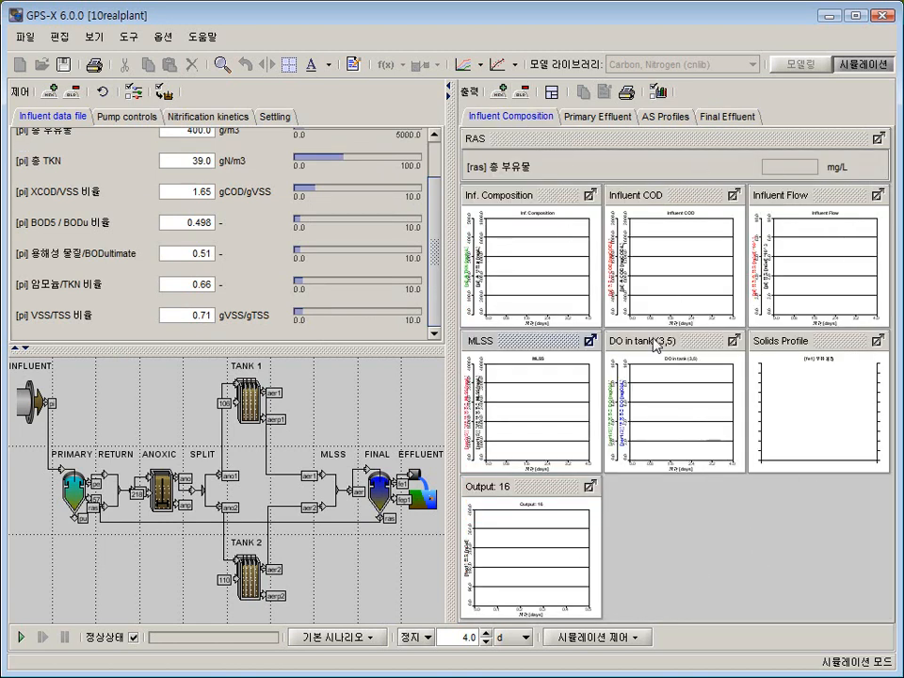
pyautogui.click(579, 117)
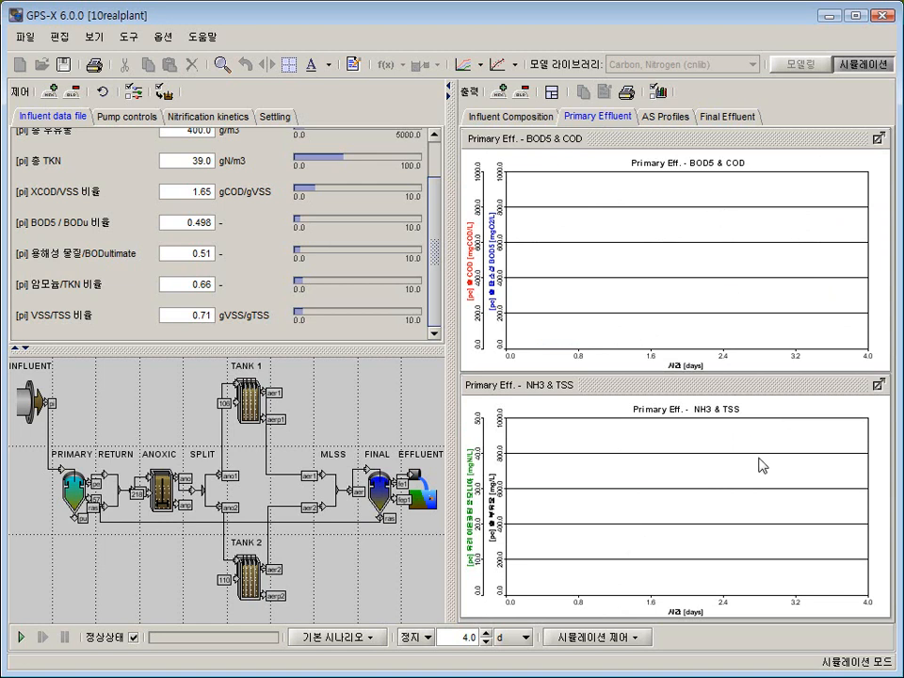
pyautogui.click(666, 115)
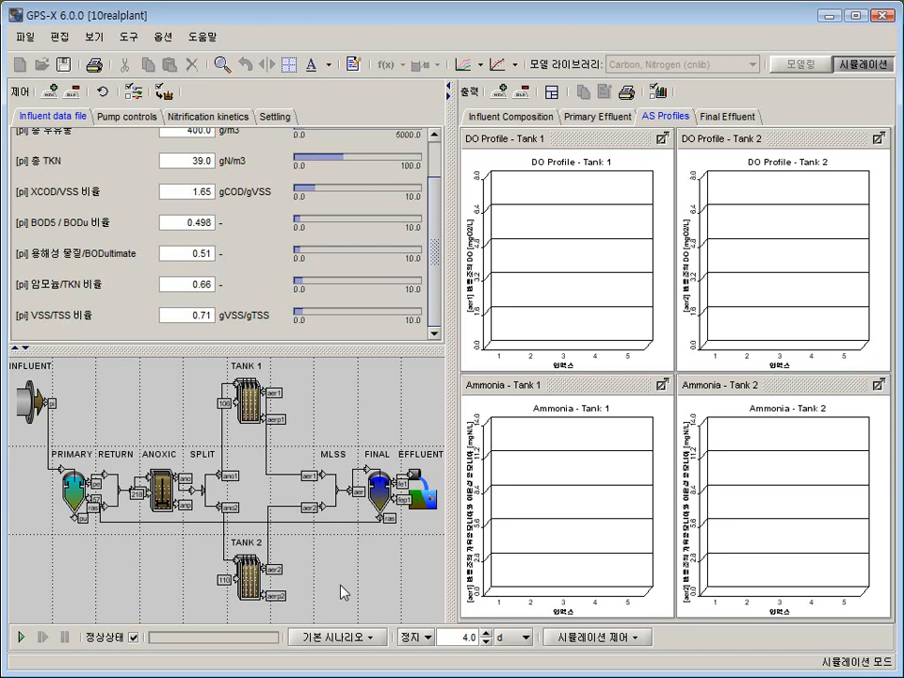
pyautogui.click(726, 118)
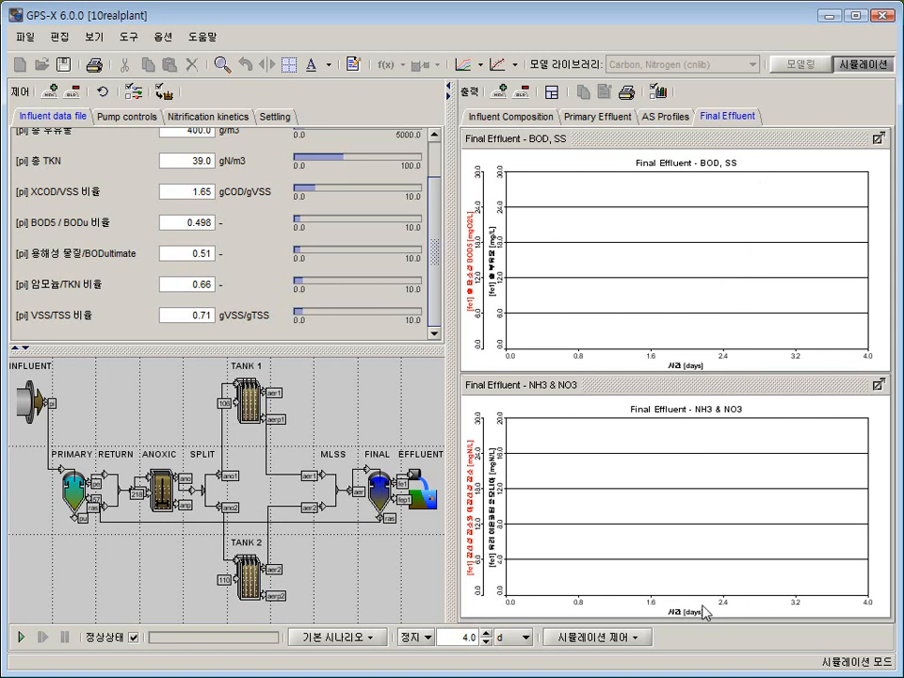
pyautogui.click(513, 116)
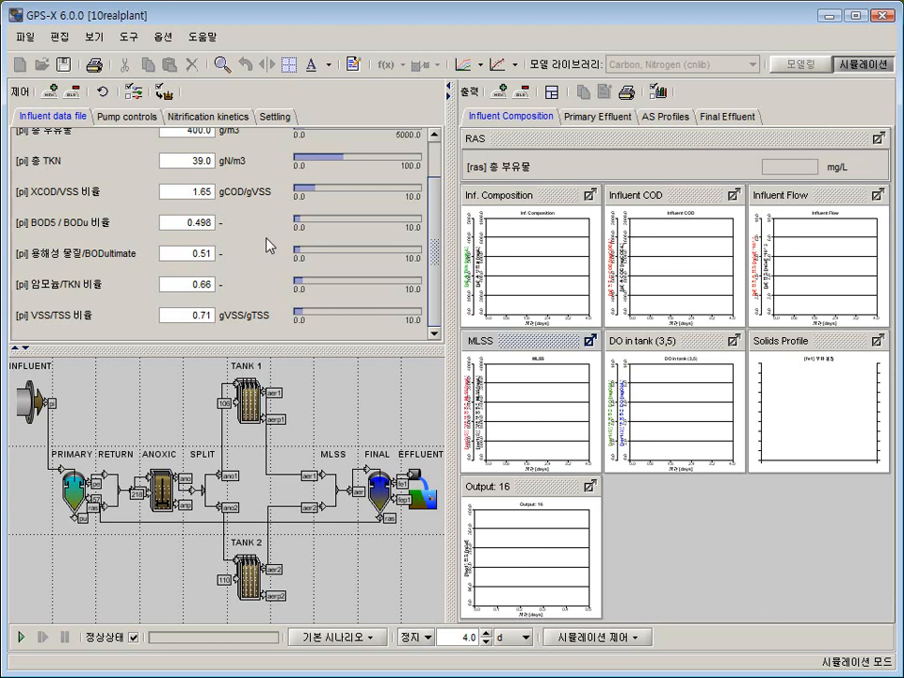
# Check the input type (형식) of the variables in the Influent data file control settings, and close them without changes.
pyautogui.scroll(2, 268, 309)
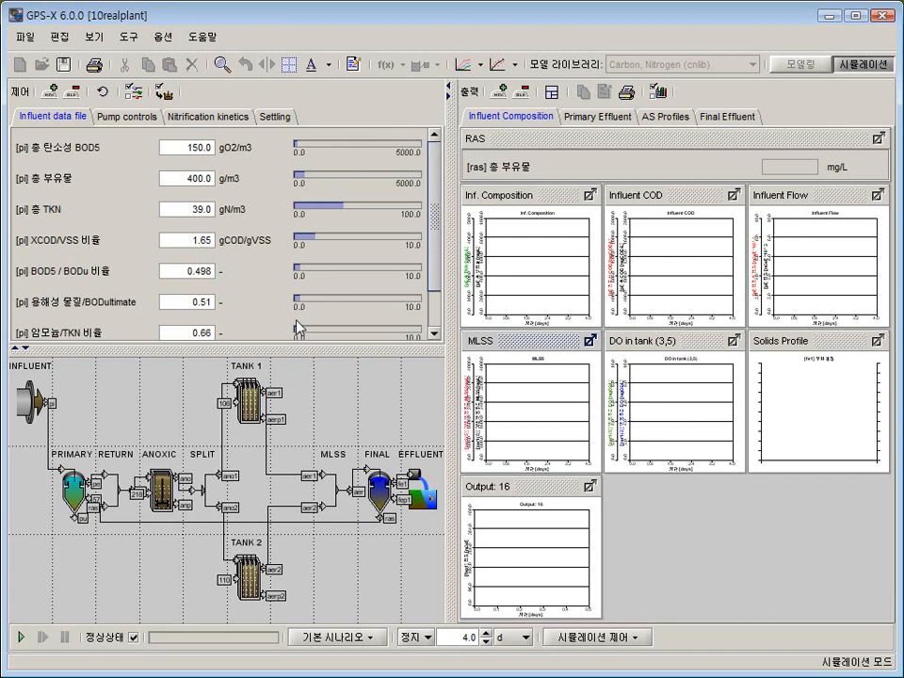
pyautogui.rightClick(260, 201)
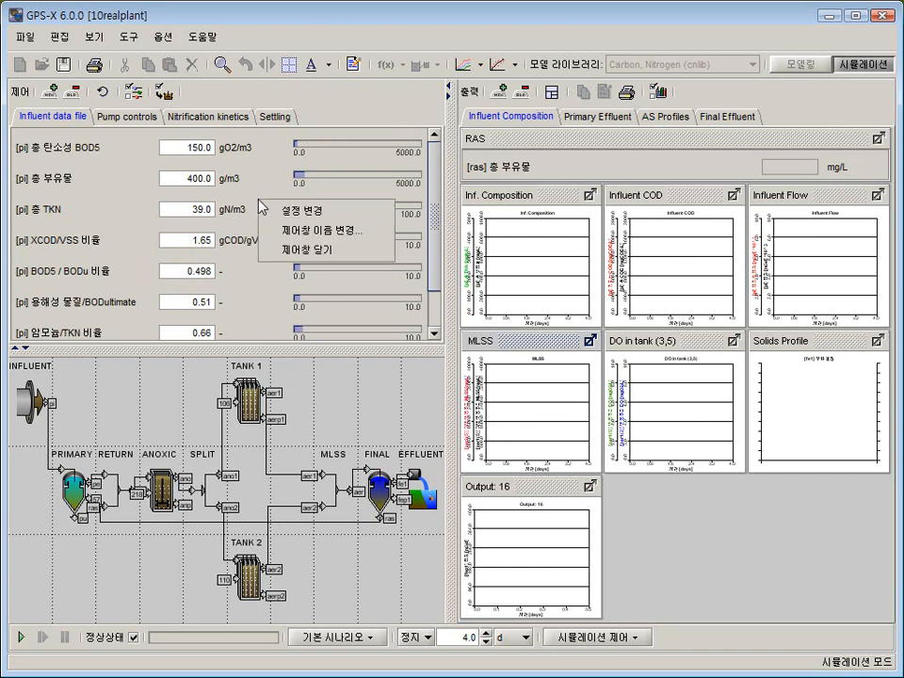
pyautogui.click(272, 209)
pyautogui.click(562, 185)
pyautogui.click(562, 185)
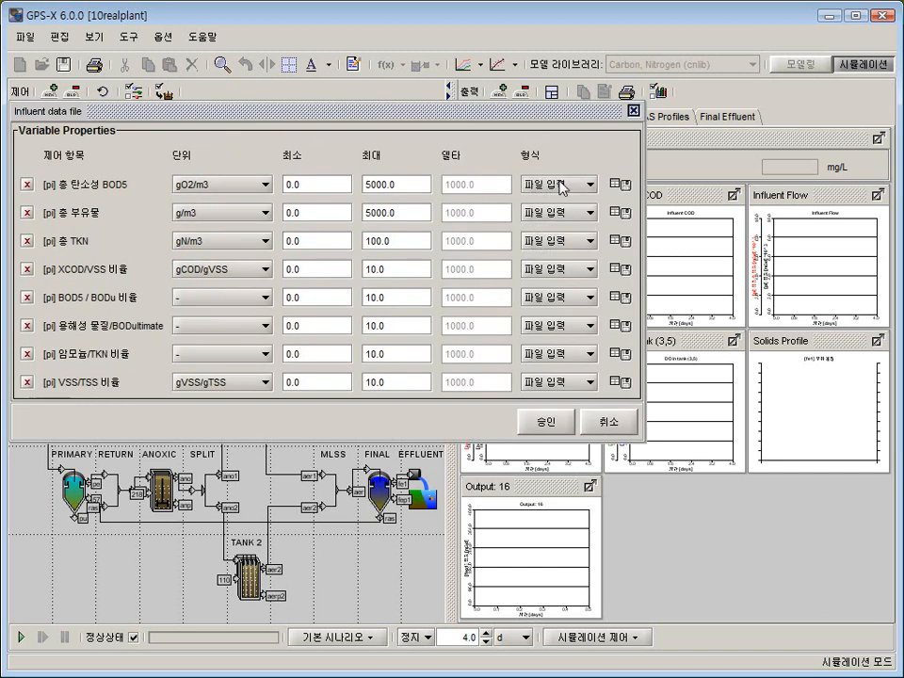
pyautogui.click(612, 422)
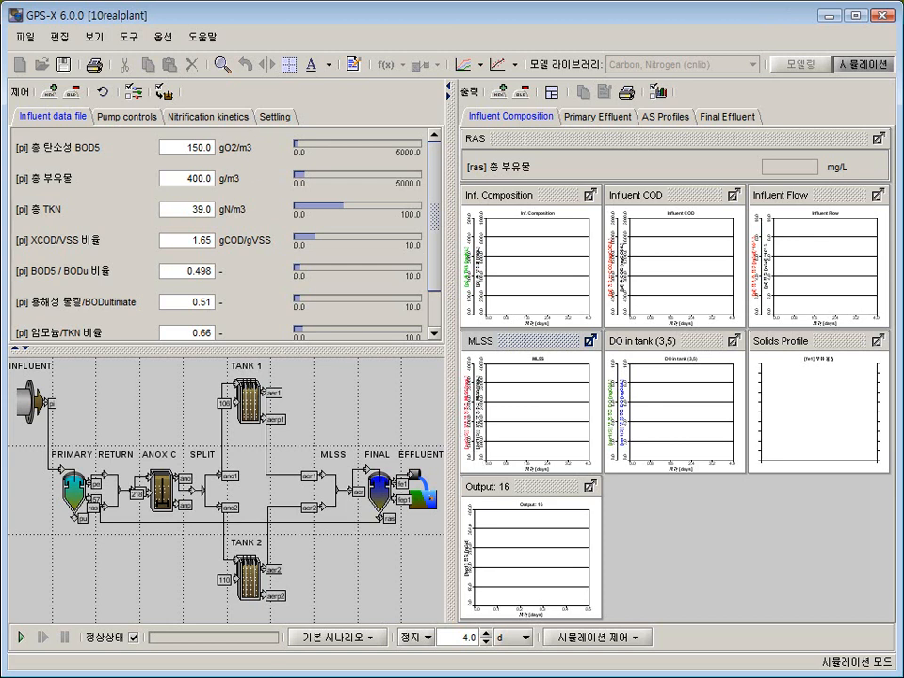
# Check the 10realplant .dat data files in the GPS-X60 layouts folder in the file explorer, and close the folder window.
pyautogui.hotkey('alt', 'Tab')
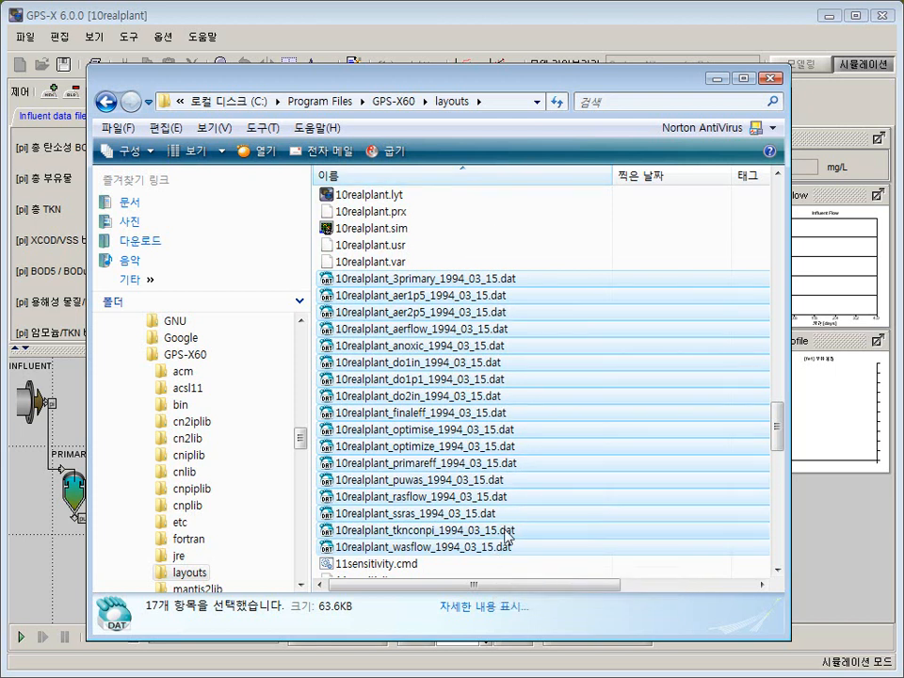
pyautogui.click(767, 80)
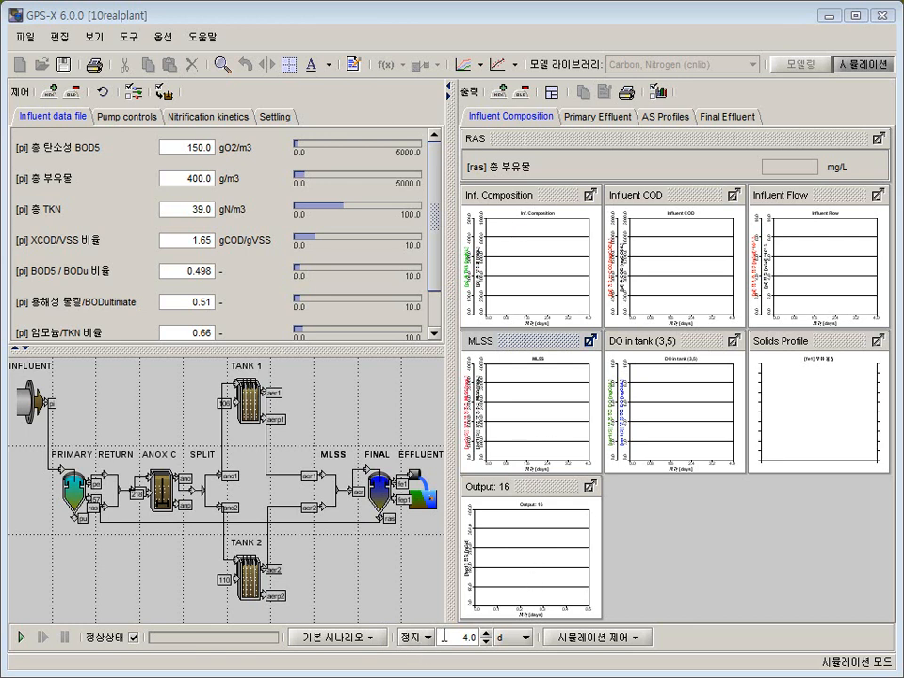
# Run the 4-day simulation from steady state with the default scenario (기본 시나리오), continuing past each process warning.
pyautogui.click(23, 638)
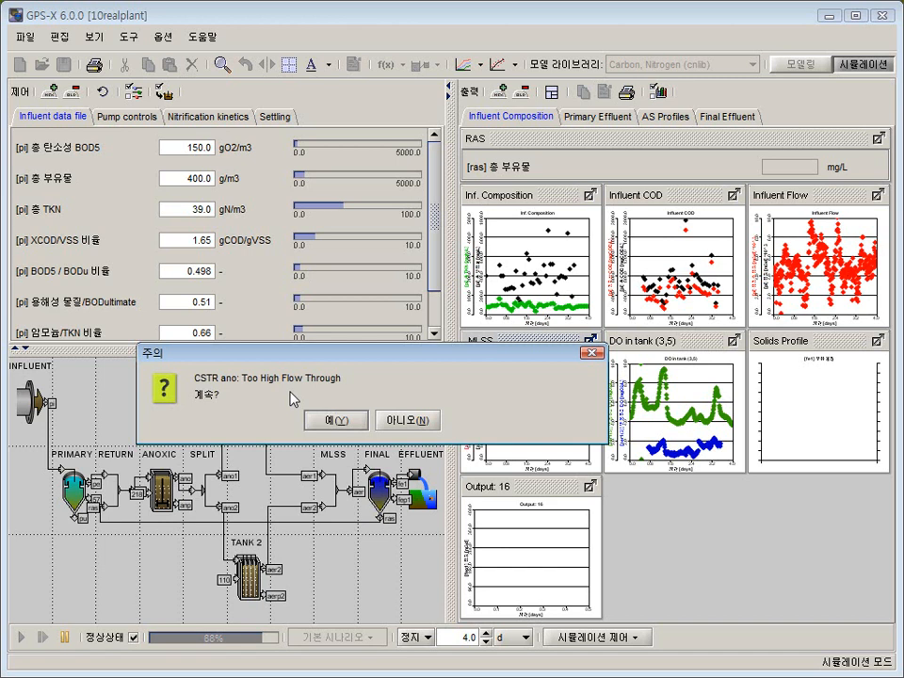
pyautogui.click(333, 426)
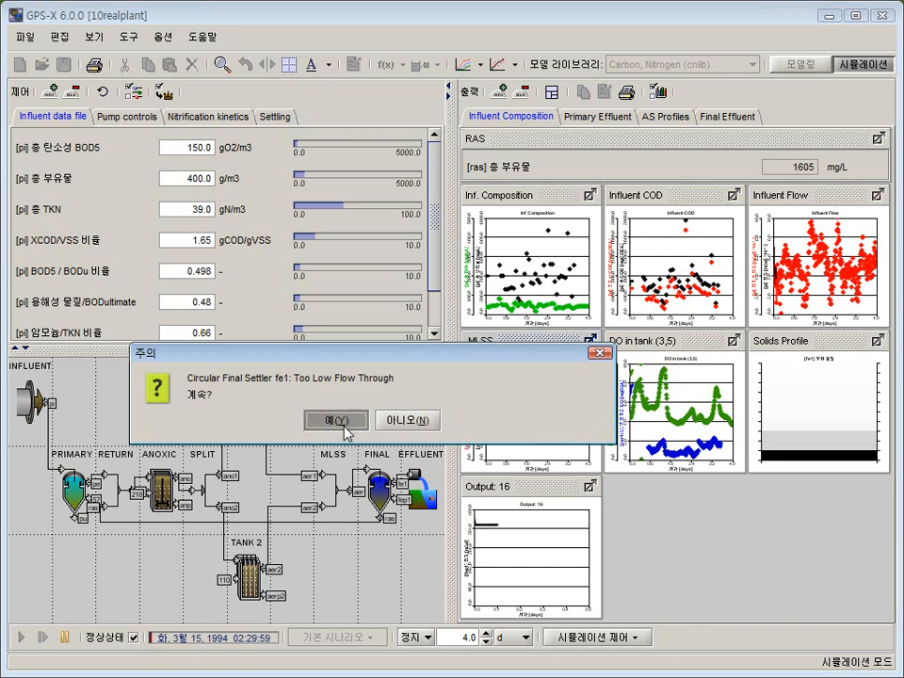
pyautogui.click(345, 427)
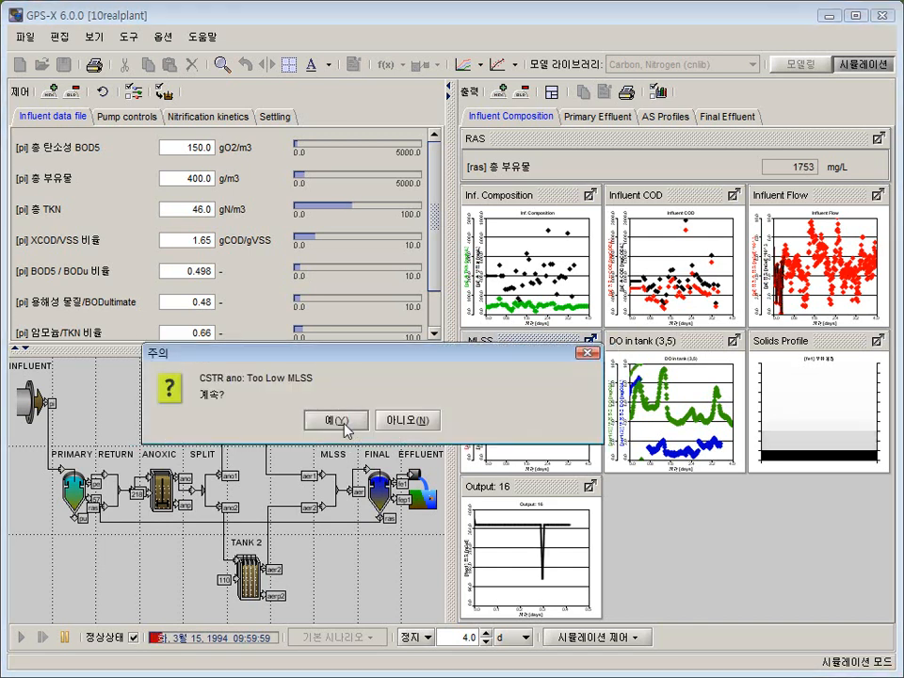
pyautogui.click(344, 424)
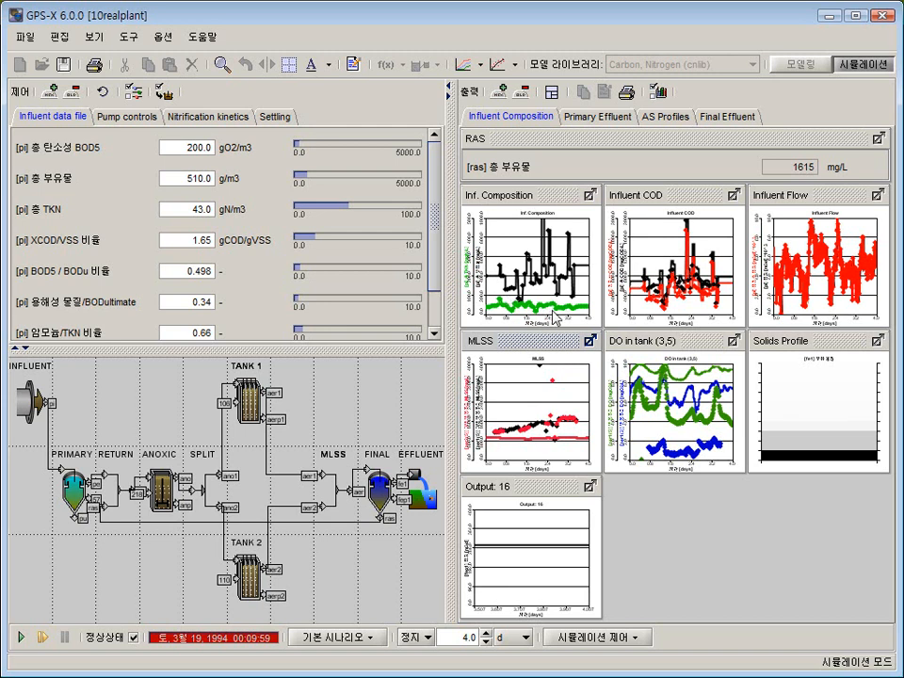
# Compare simulated curves with measured data for the primary effluent, and review the AS profiles and final effluent graphs.
pyautogui.click(607, 119)
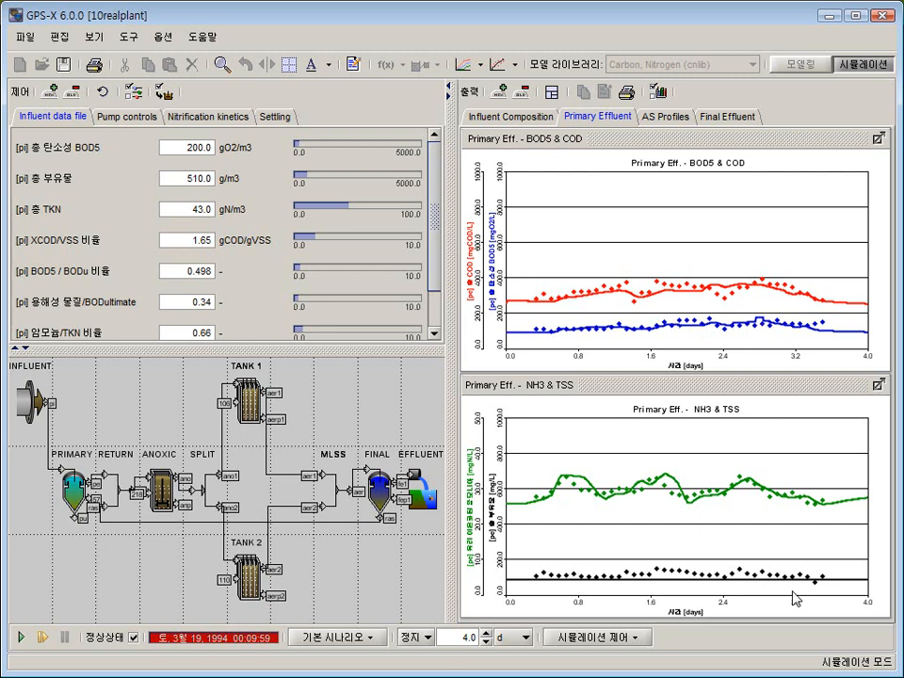
pyautogui.click(670, 116)
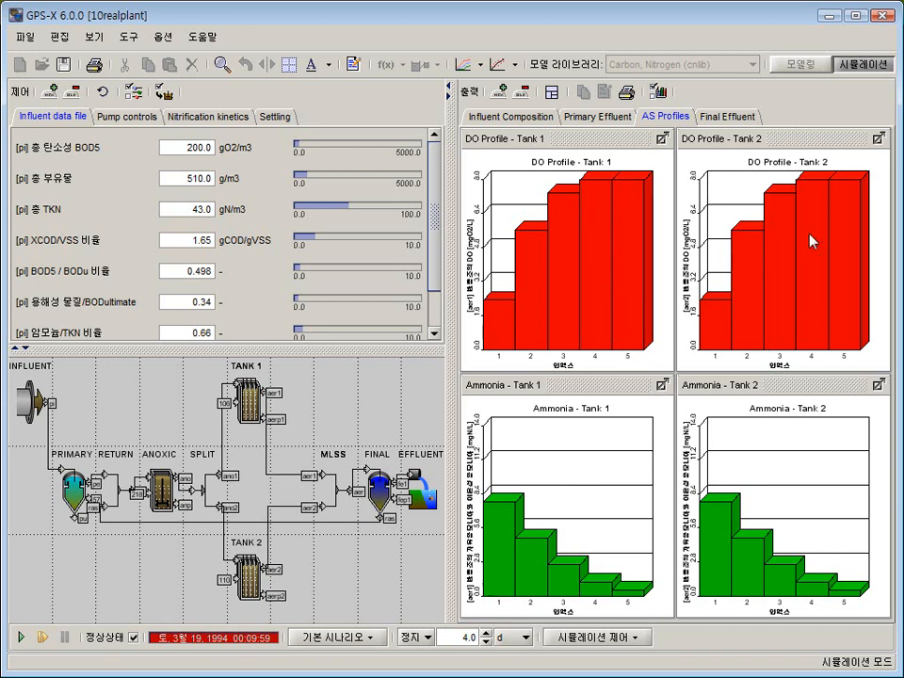
pyautogui.click(733, 117)
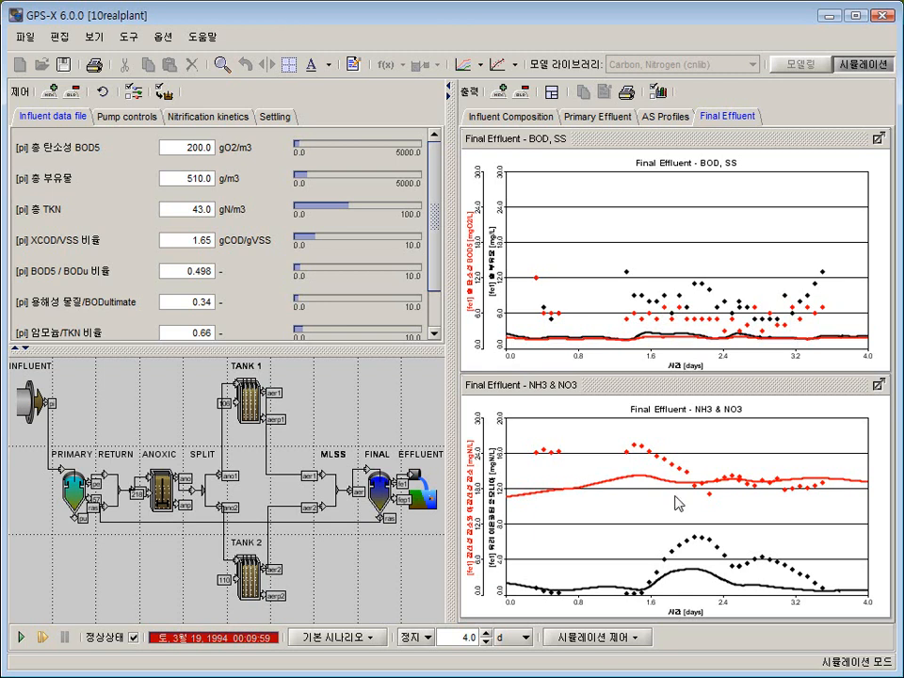
# Select the calibration scenario for the simulation.
pyautogui.click(351, 637)
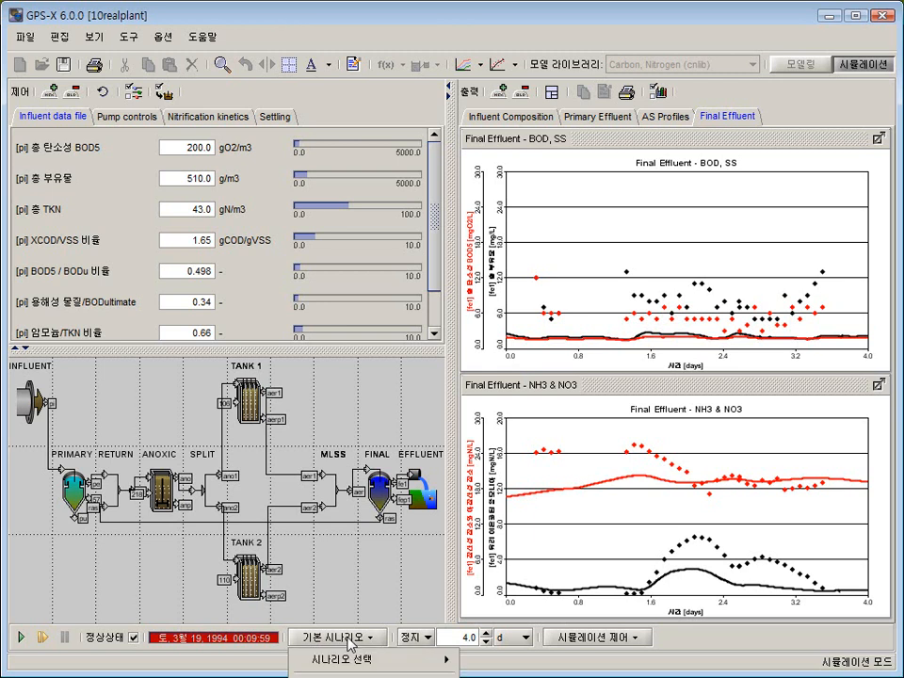
pyautogui.moveTo(348, 660)
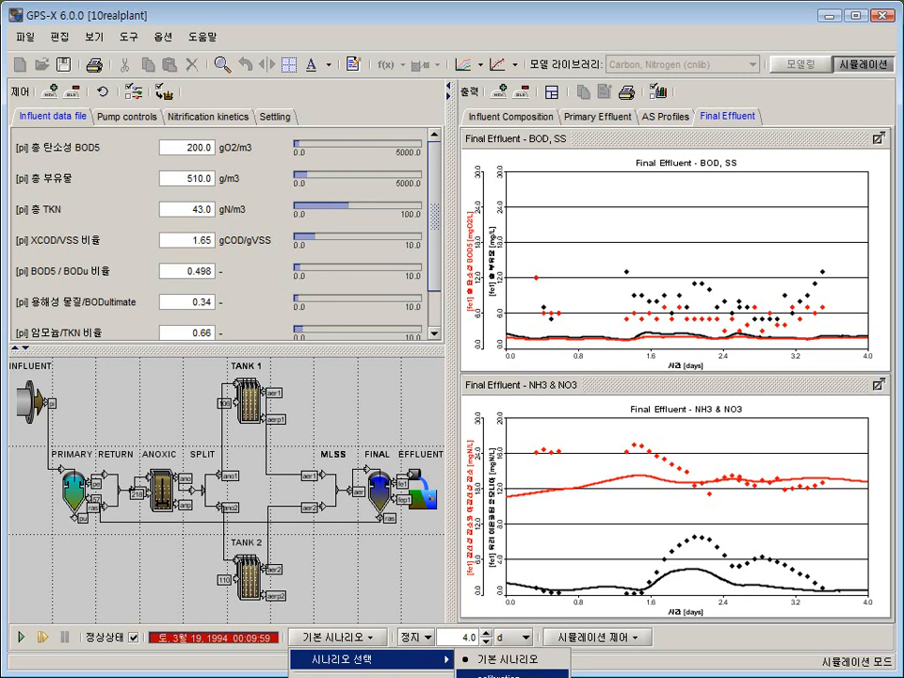
pyautogui.click(512, 674)
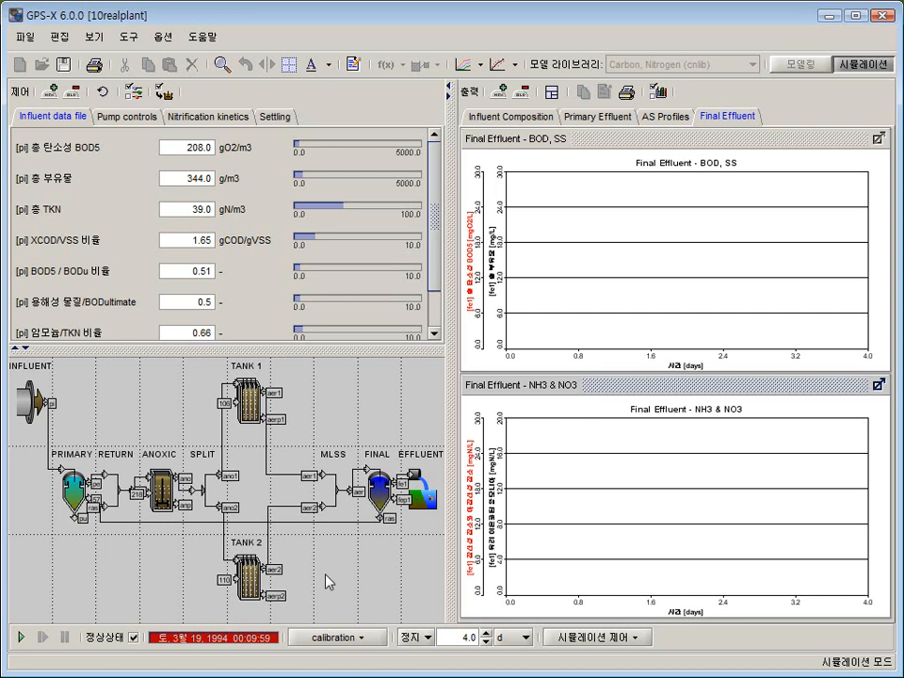
# Examine the full list of parameter values stored in the calibration scenario, and close the list without changes.
pyautogui.click(340, 640)
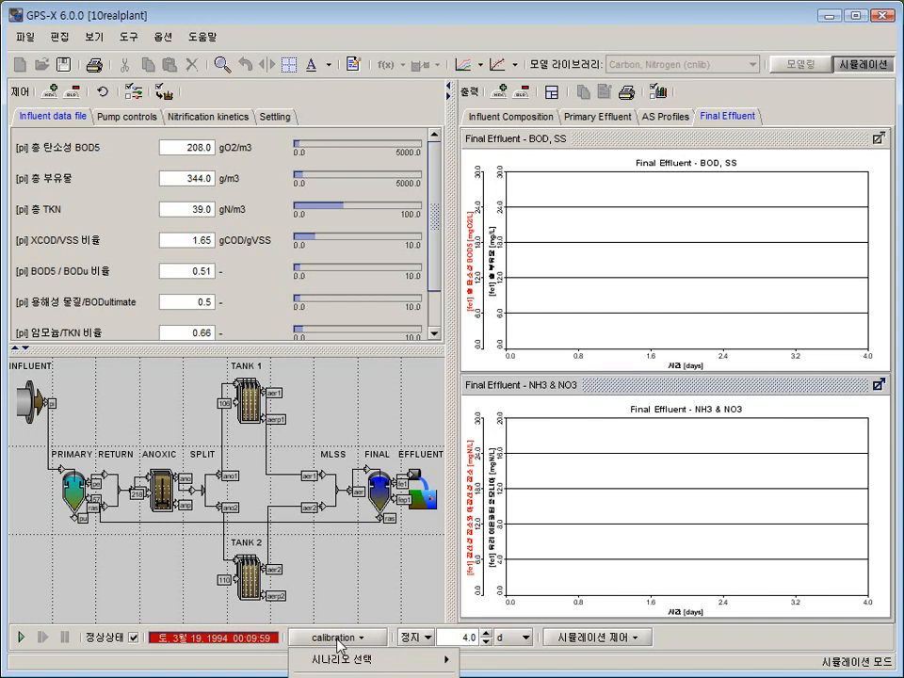
pyautogui.click(344, 677)
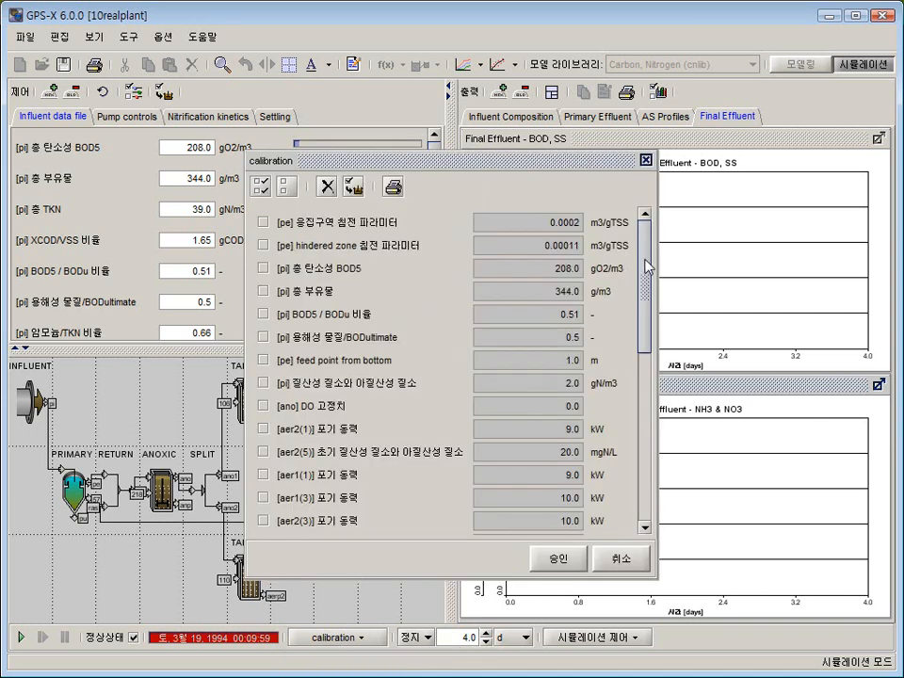
pyautogui.moveTo(646, 269); pyautogui.dragTo(646, 452)
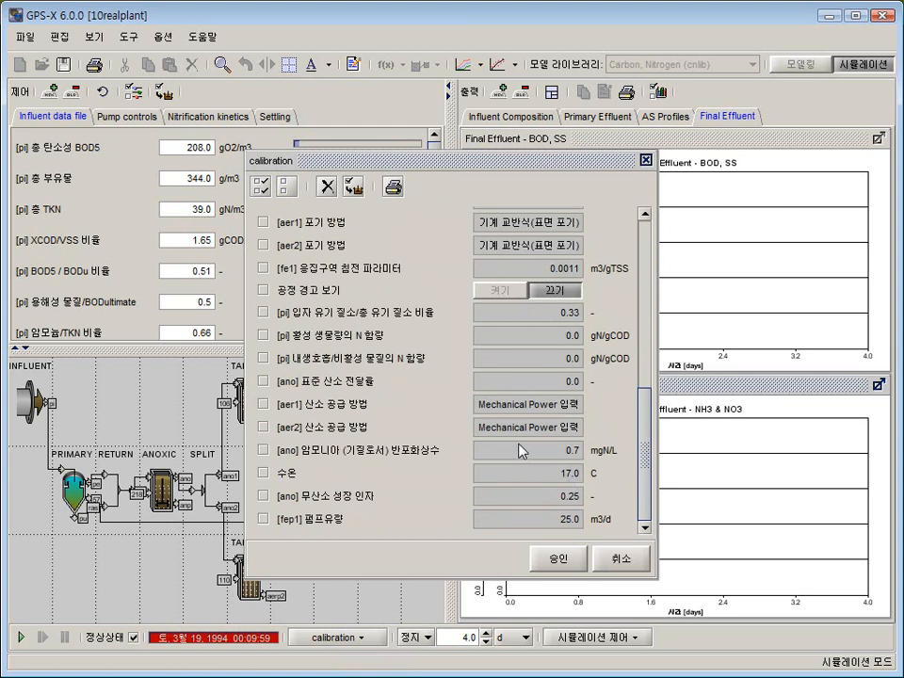
pyautogui.scroll(3, 407, 414)
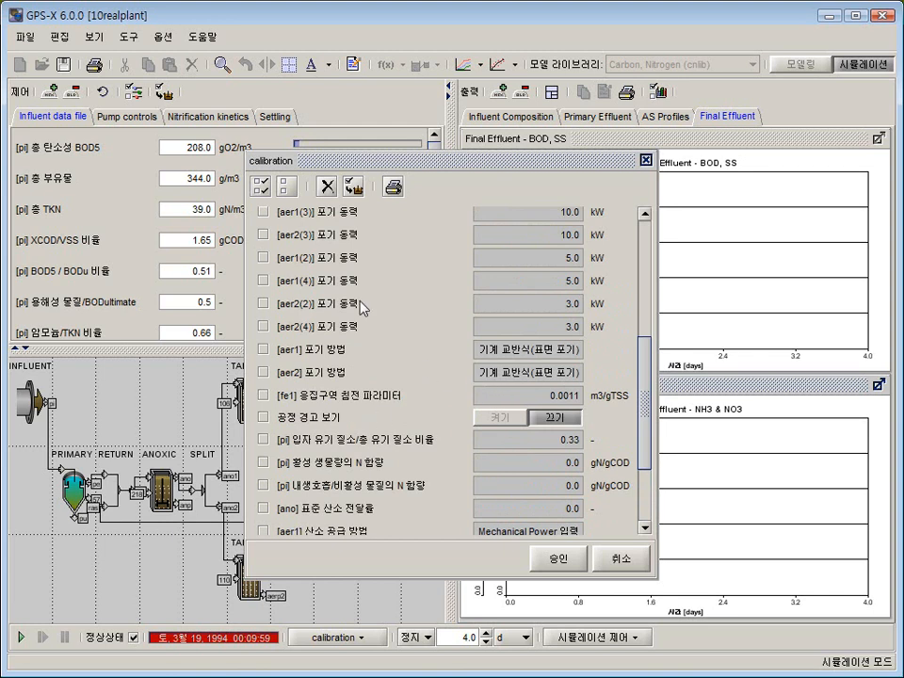
pyautogui.scroll(3, 405, 395)
pyautogui.scroll(1, 405, 395)
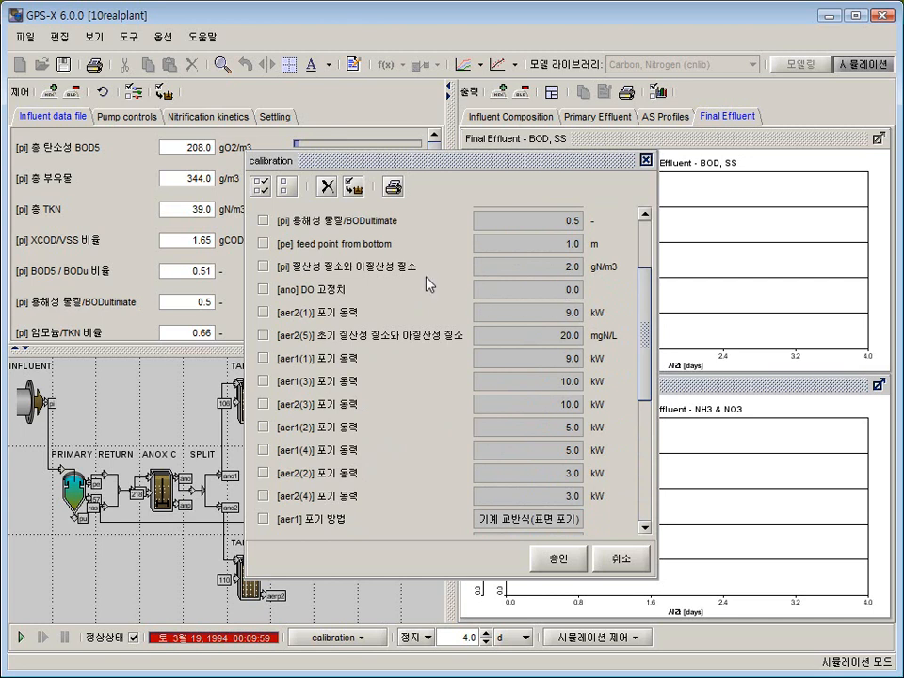
pyautogui.scroll(3, 424, 272)
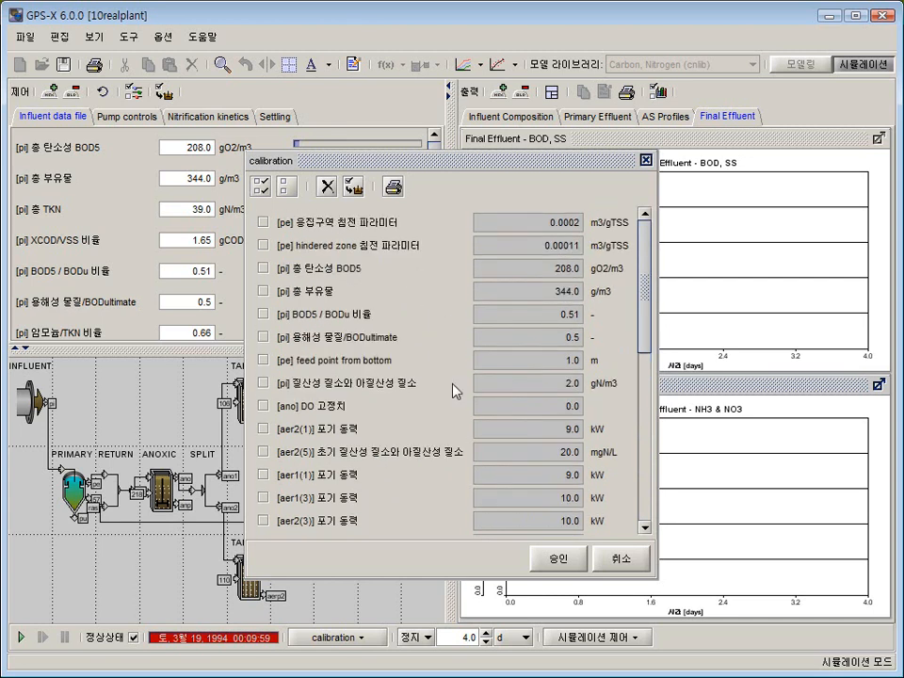
pyautogui.scroll(-3, 450, 390)
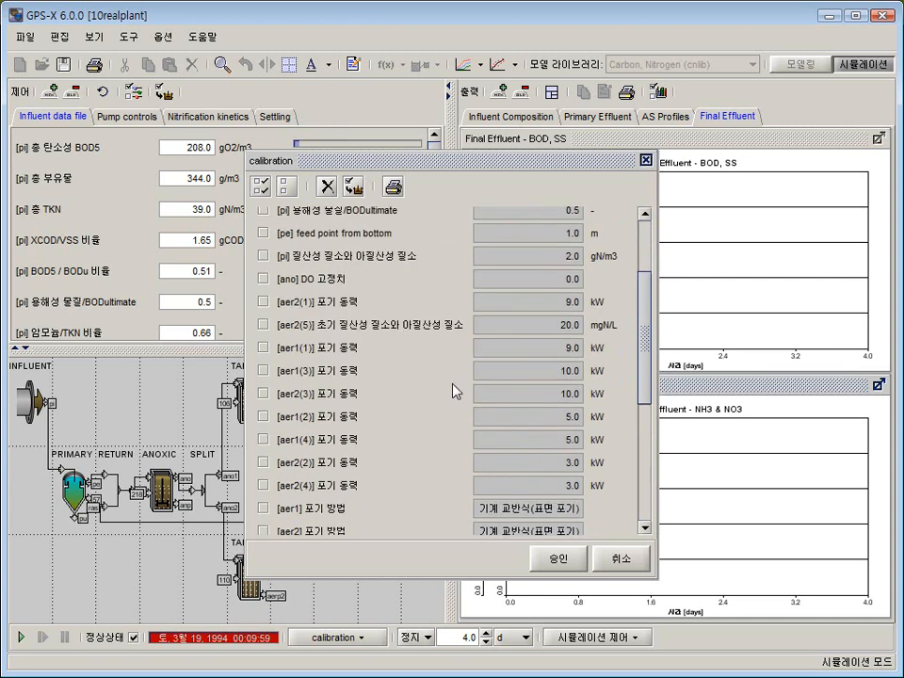
pyautogui.scroll(-3, 452, 390)
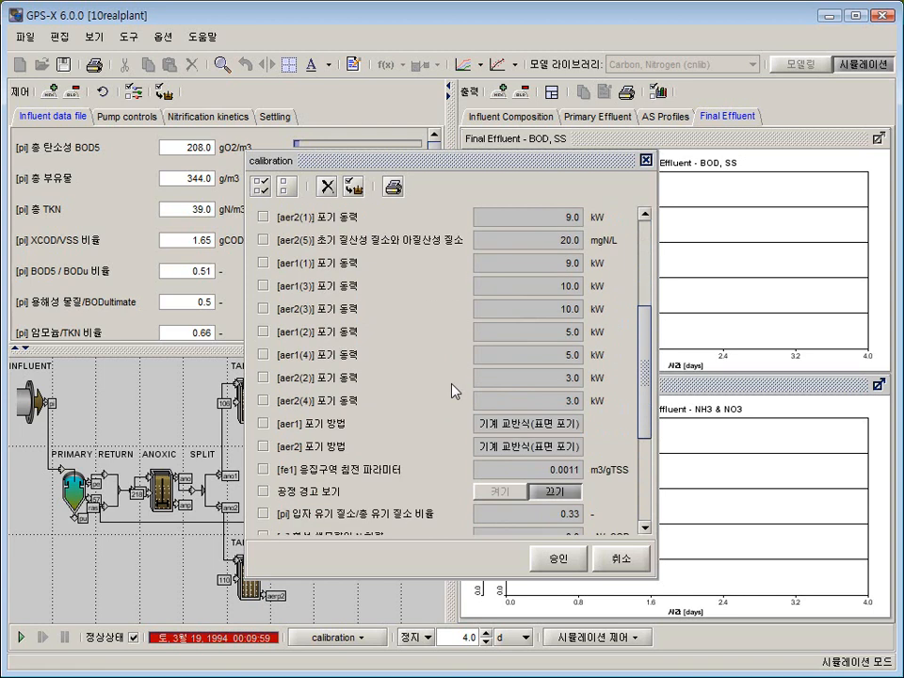
pyautogui.scroll(-2, 452, 391)
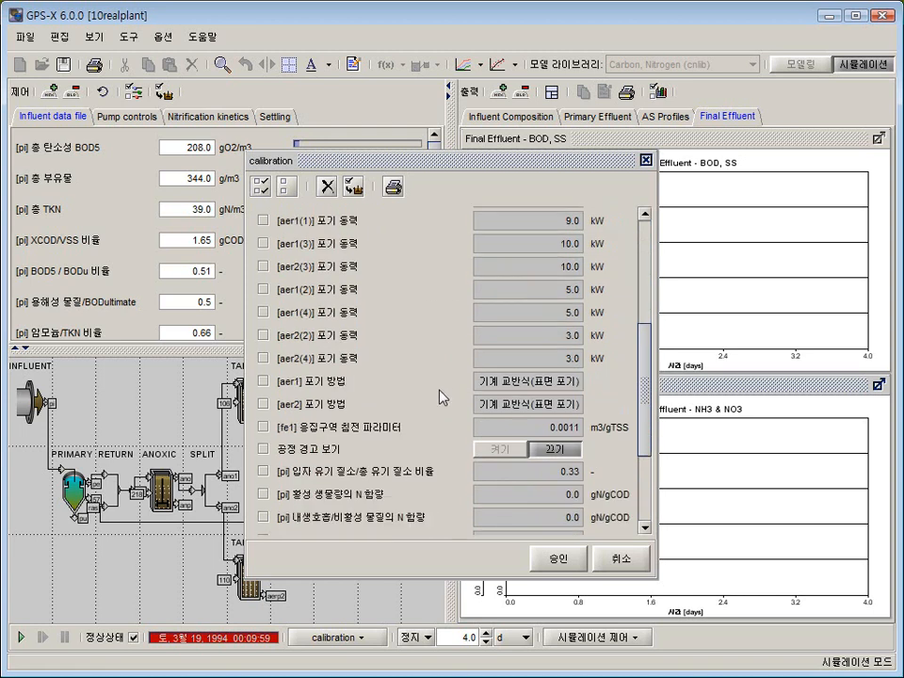
pyautogui.scroll(-3, 412, 512)
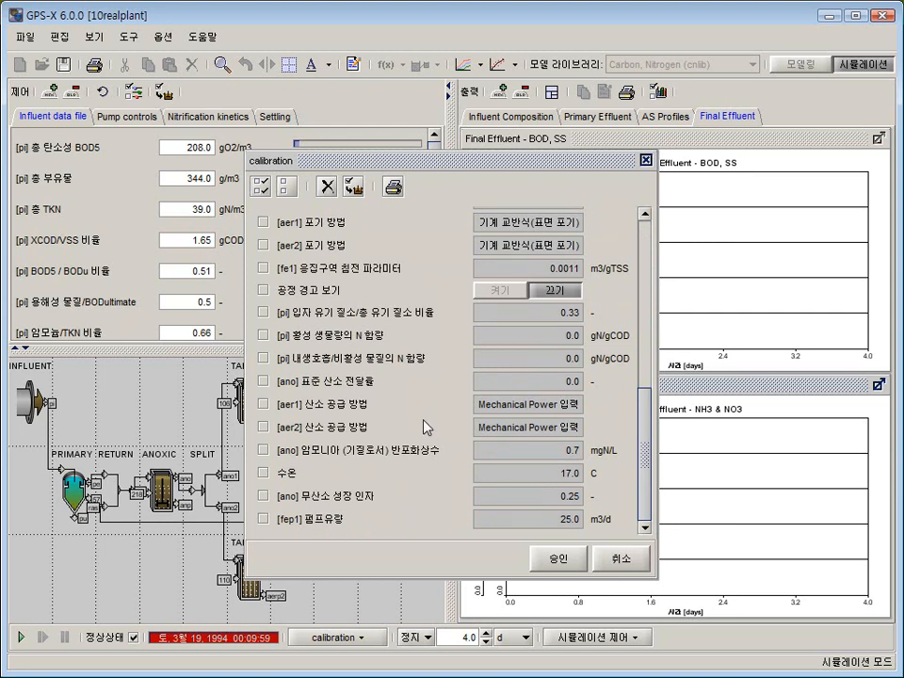
pyautogui.scroll(1, 427, 427)
pyautogui.scroll(4, 424, 427)
pyautogui.scroll(-5, 423, 427)
pyautogui.click(561, 562)
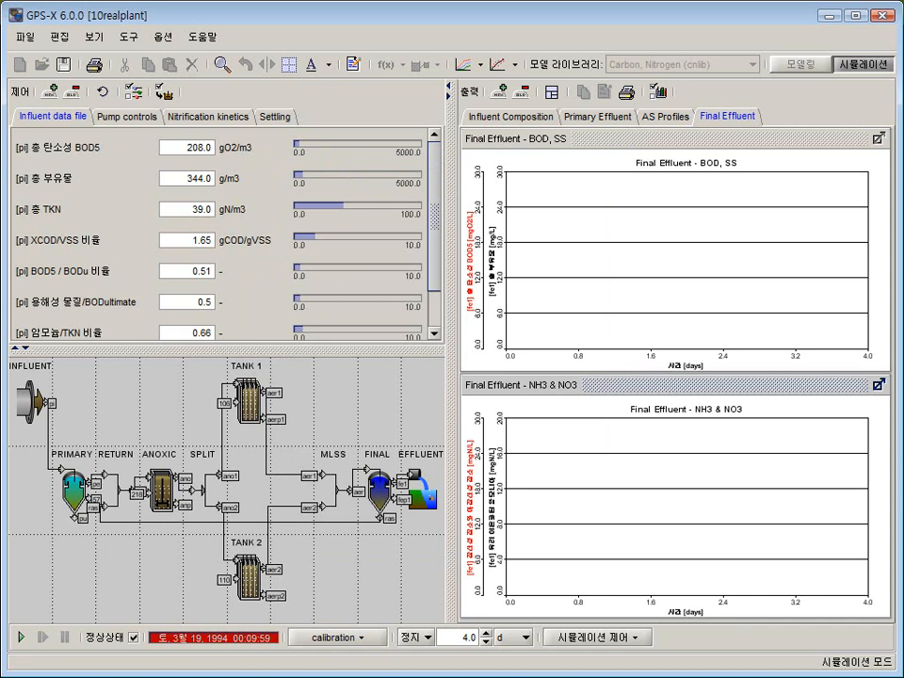
# Run the 4-day simulation with the calibration scenario and show the AS Profiles graphs.
pyautogui.click(21, 637)
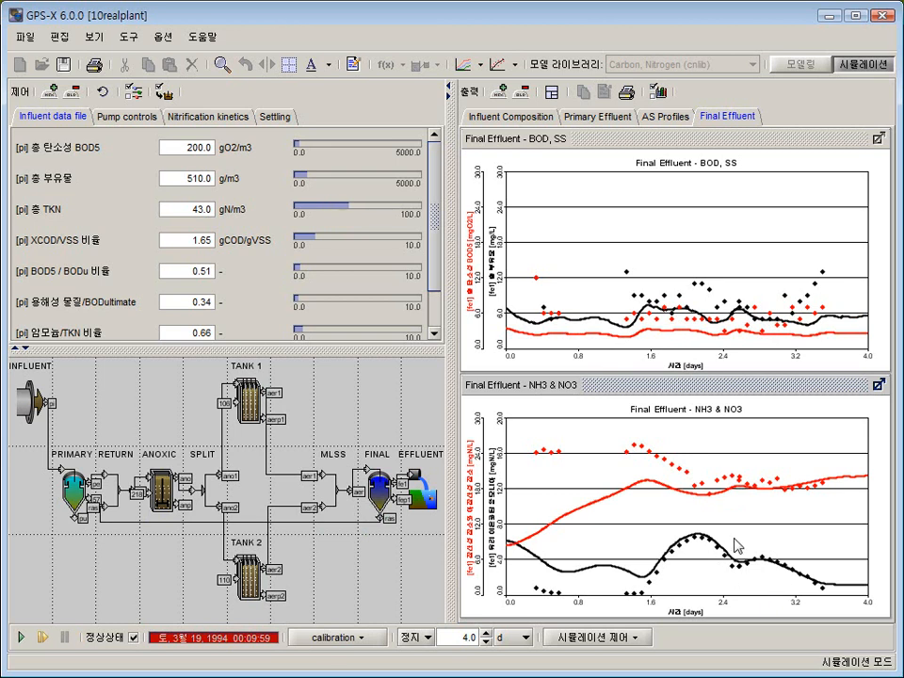
pyautogui.click(663, 116)
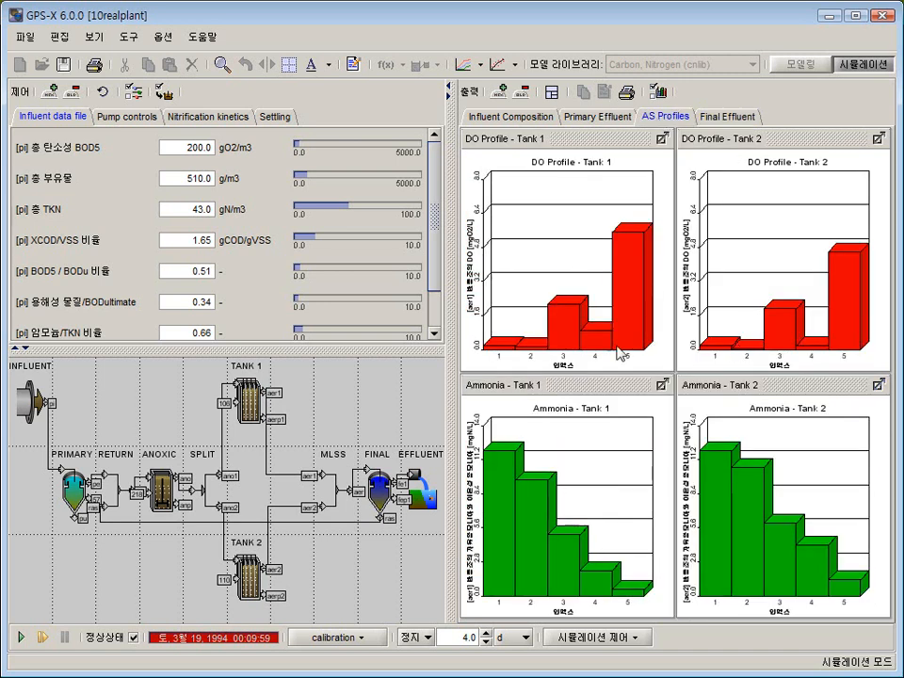
# Read the dissolved oxygen values of reactors 1 to 5 in the Tank 1 DO profile.
pyautogui.click(355, 643)
pyautogui.click(351, 601)
pyautogui.click(508, 350)
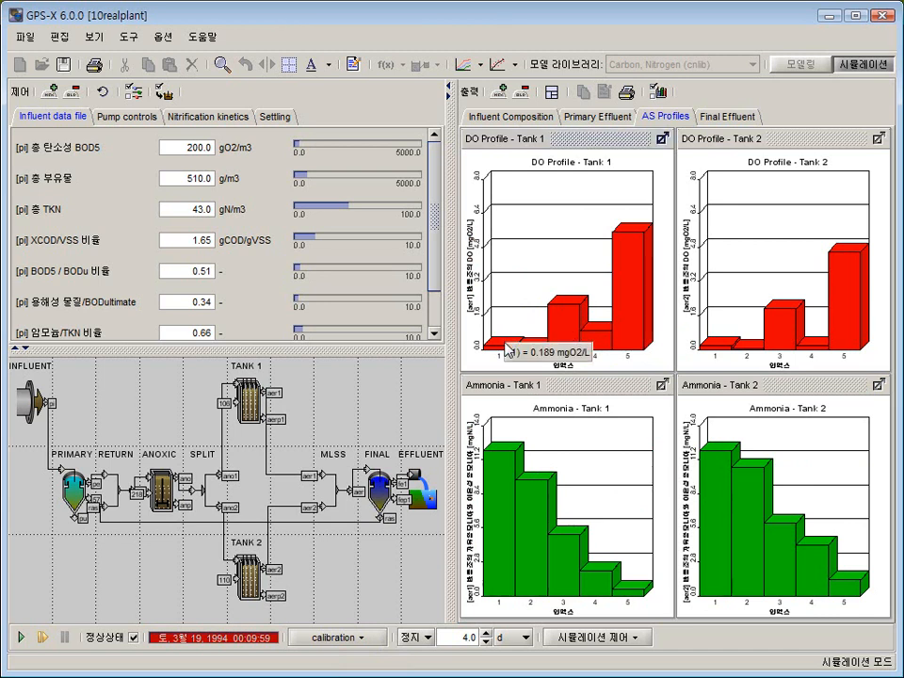
pyautogui.click(606, 338)
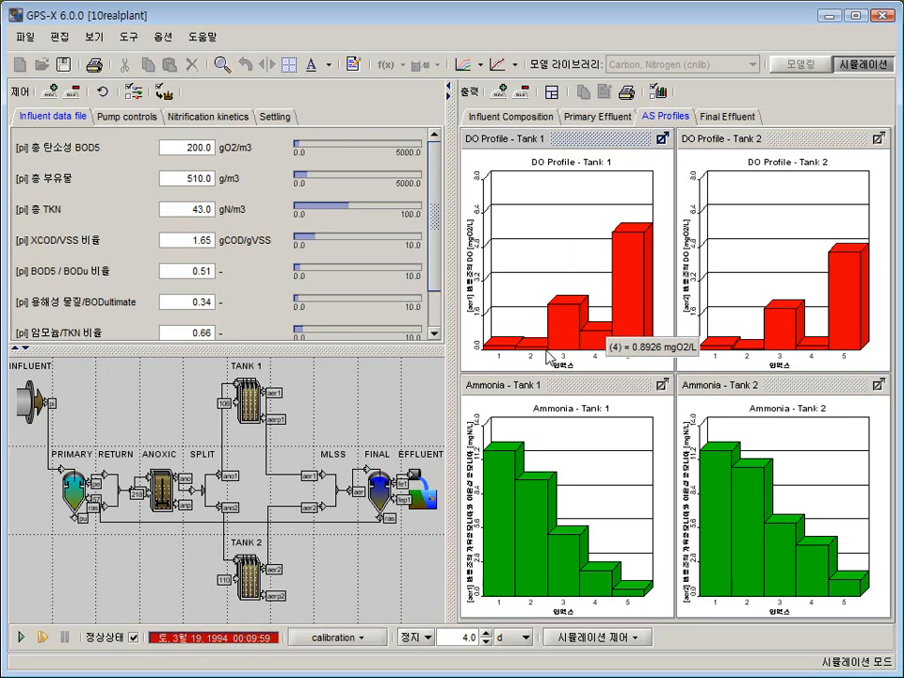
pyautogui.click(491, 343)
pyautogui.click(527, 343)
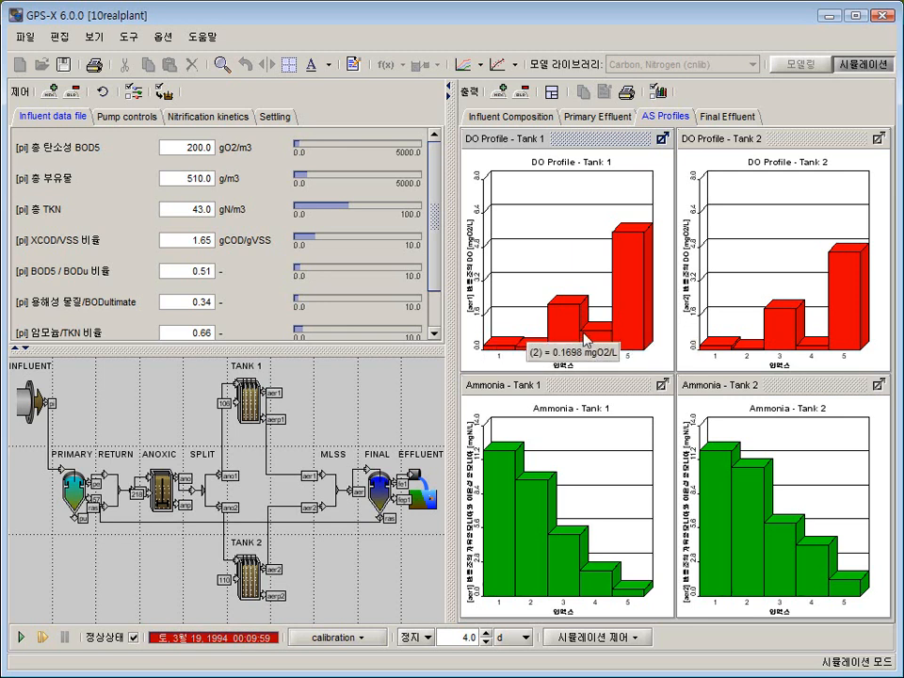
pyautogui.click(605, 338)
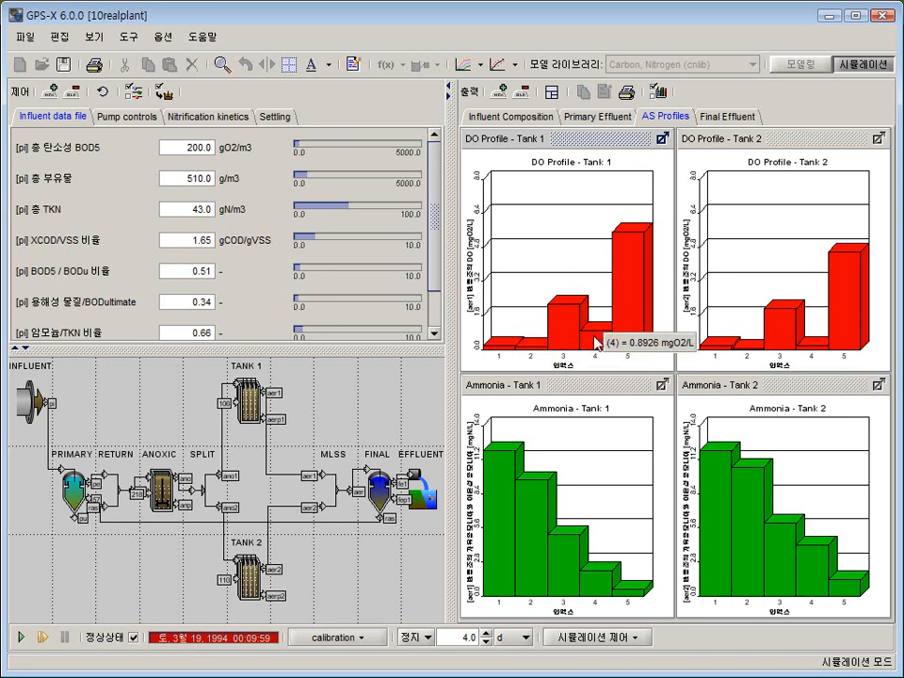
pyautogui.moveTo(561, 324)
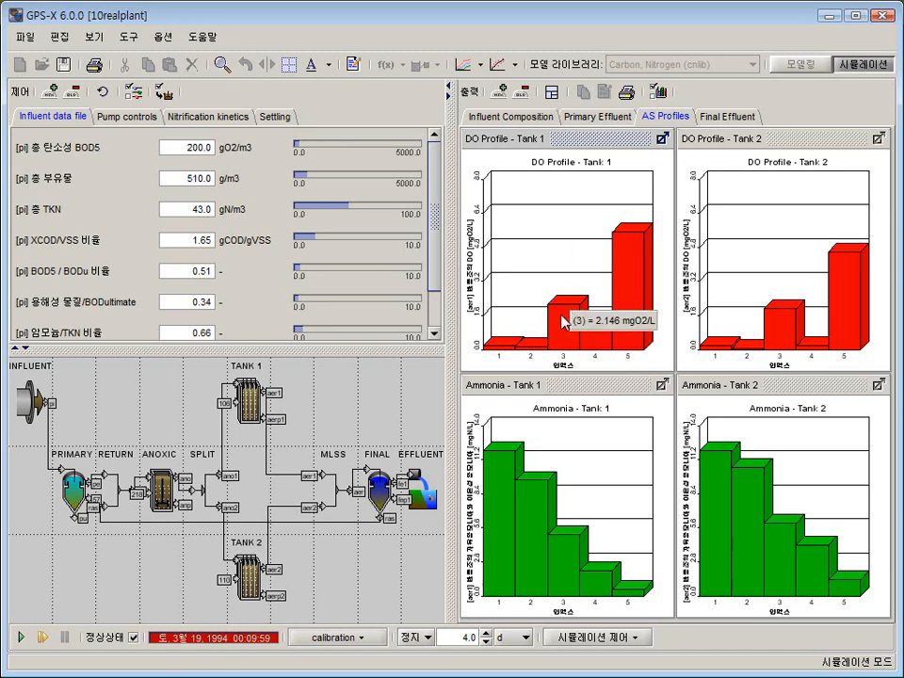
pyautogui.moveTo(627, 264)
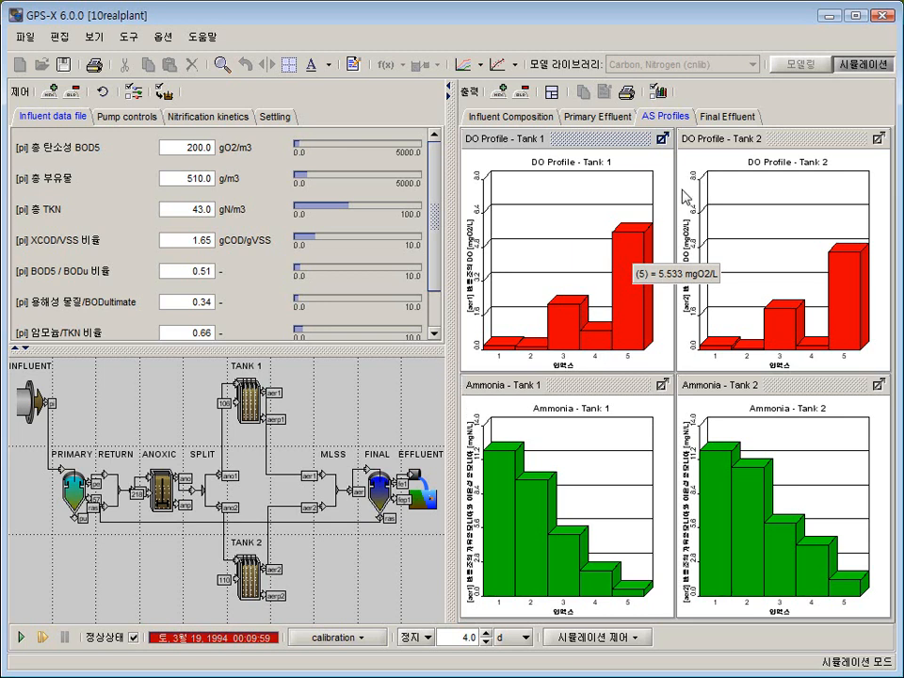
# Review the calibrated results in the Final Effluent and Influent Composition graphs.
pyautogui.click(723, 121)
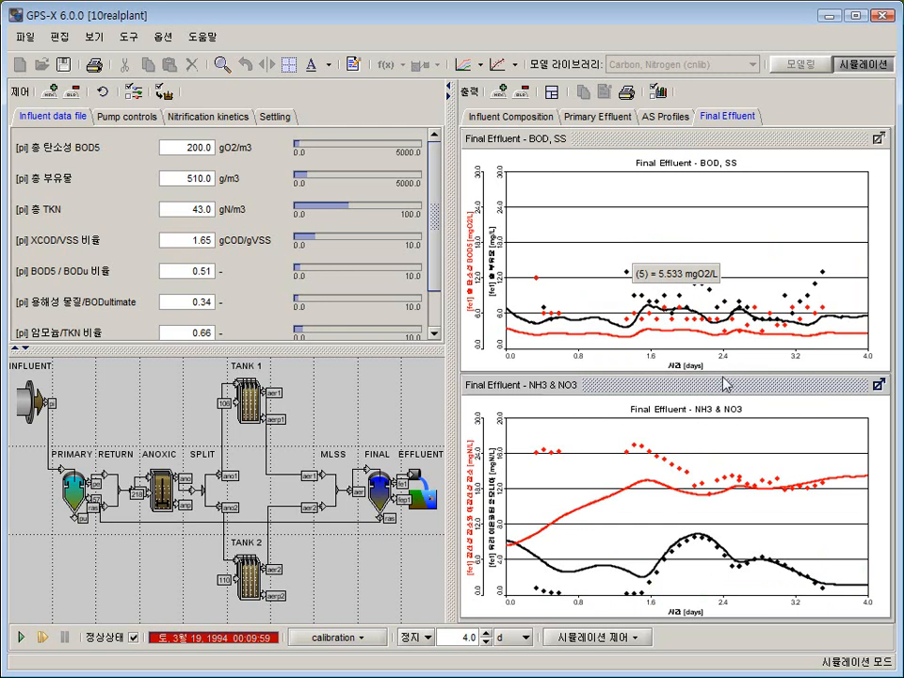
pyautogui.click(518, 116)
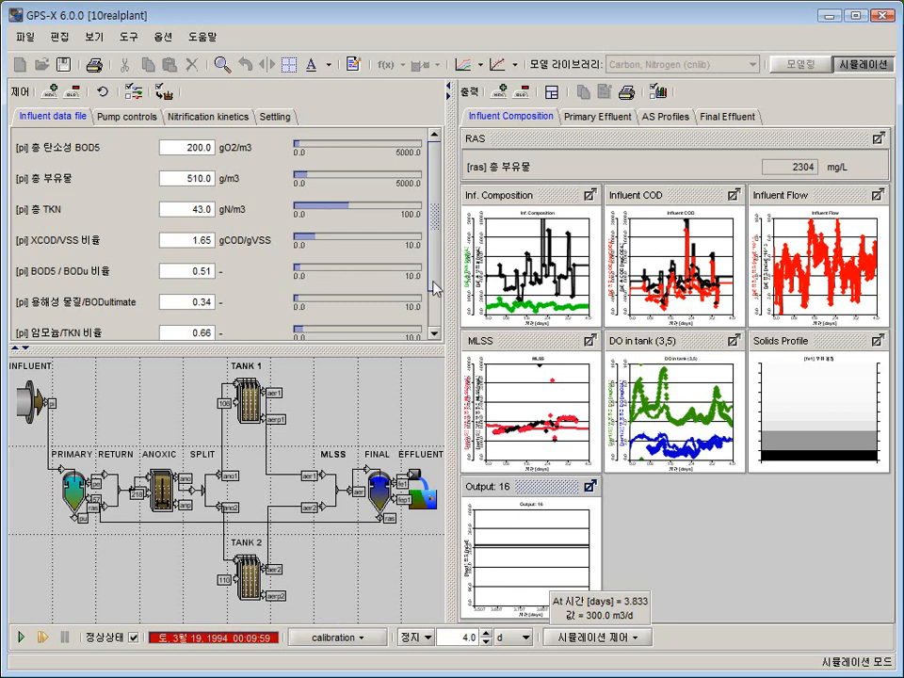
# Open the sample layout 공정 최적화(간헐 포기) for intermittent aeration optimization and view its Command Window and Optimization Results outputs.
pyautogui.click(801, 65)
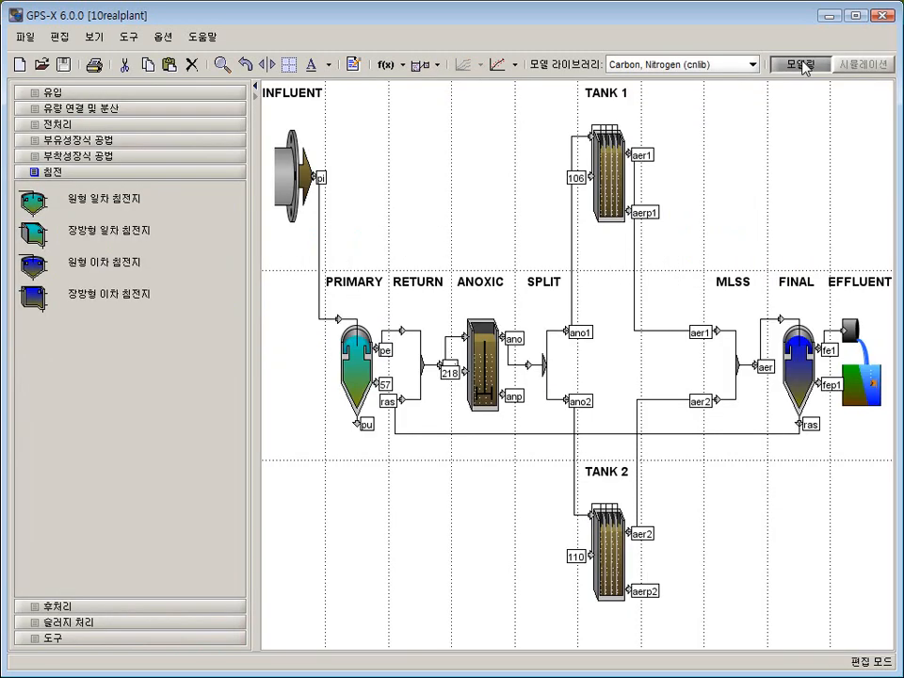
pyautogui.click(26, 37)
pyautogui.moveTo(52, 96)
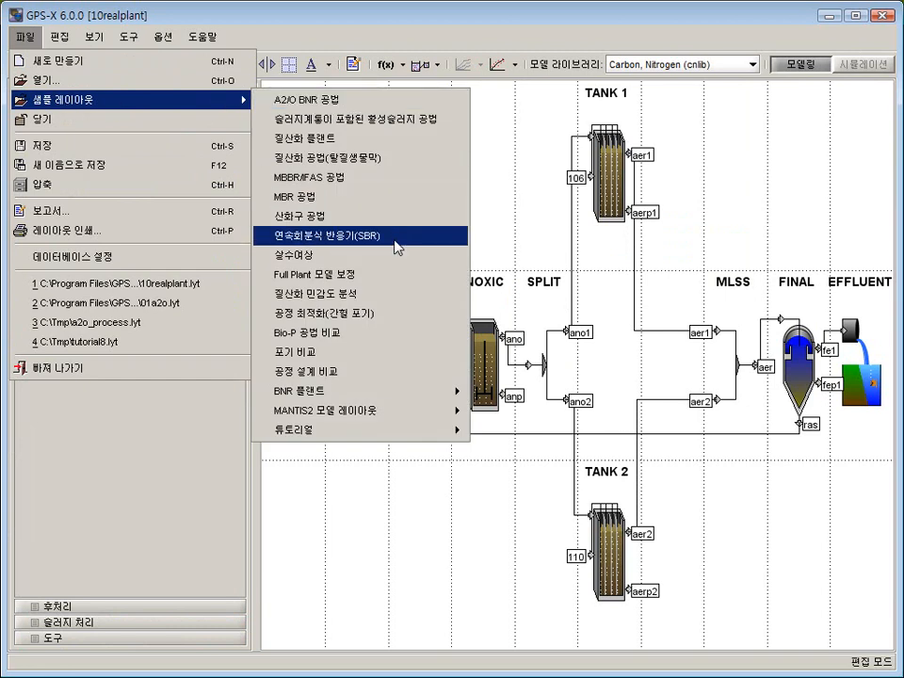
pyautogui.click(409, 328)
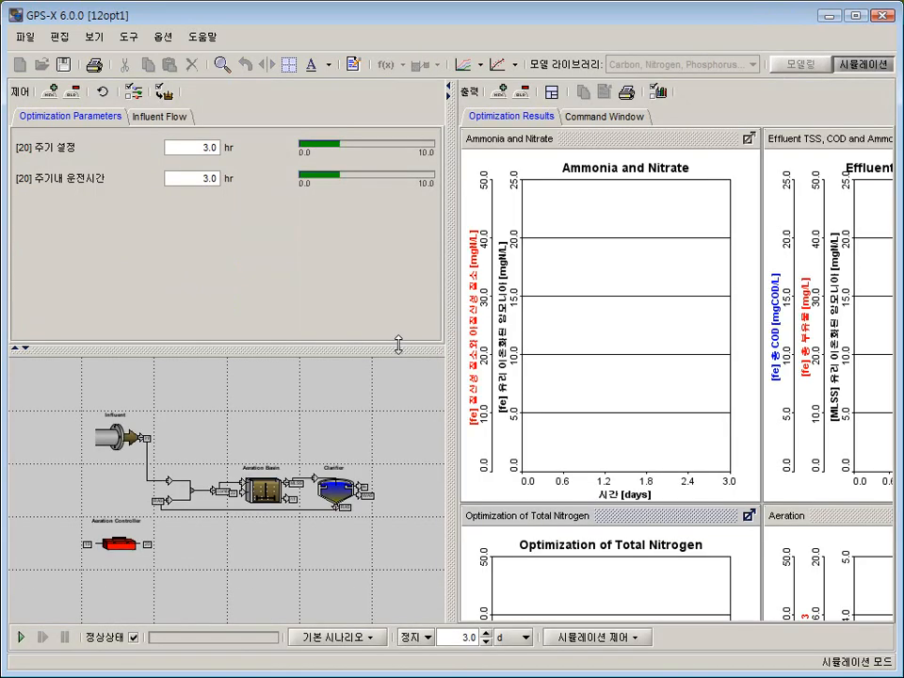
pyautogui.click(571, 117)
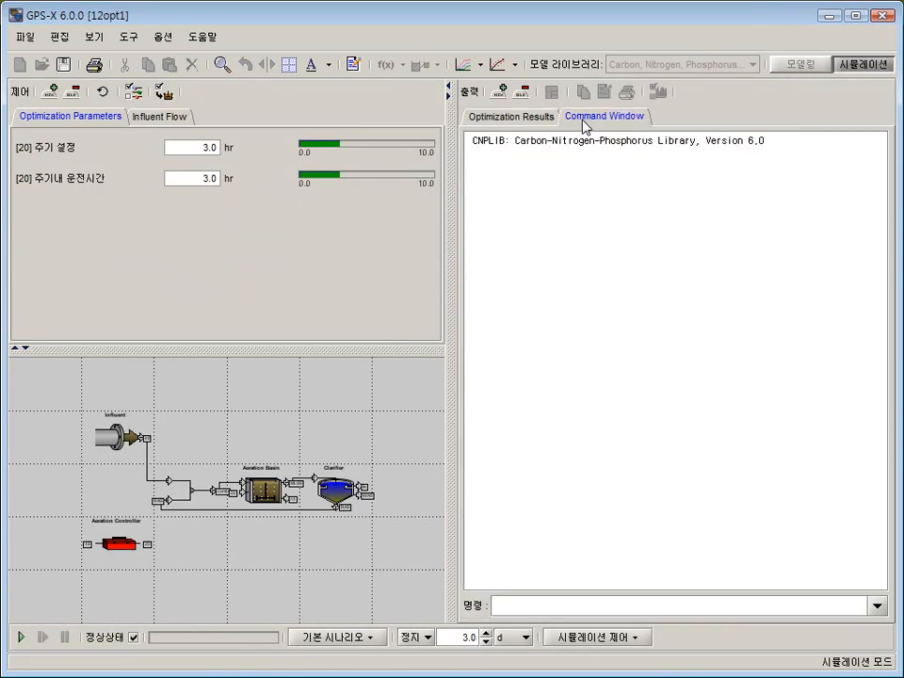
pyautogui.click(543, 118)
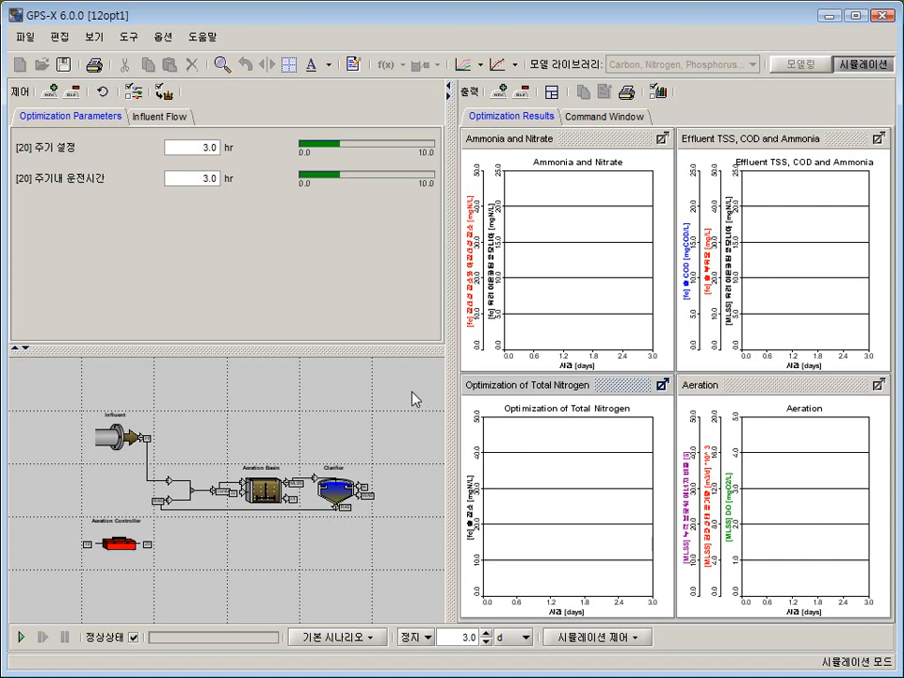
# In modelling mode, check the Aeration Controller's available models and open its input variable settings (설정).
pyautogui.click(819, 65)
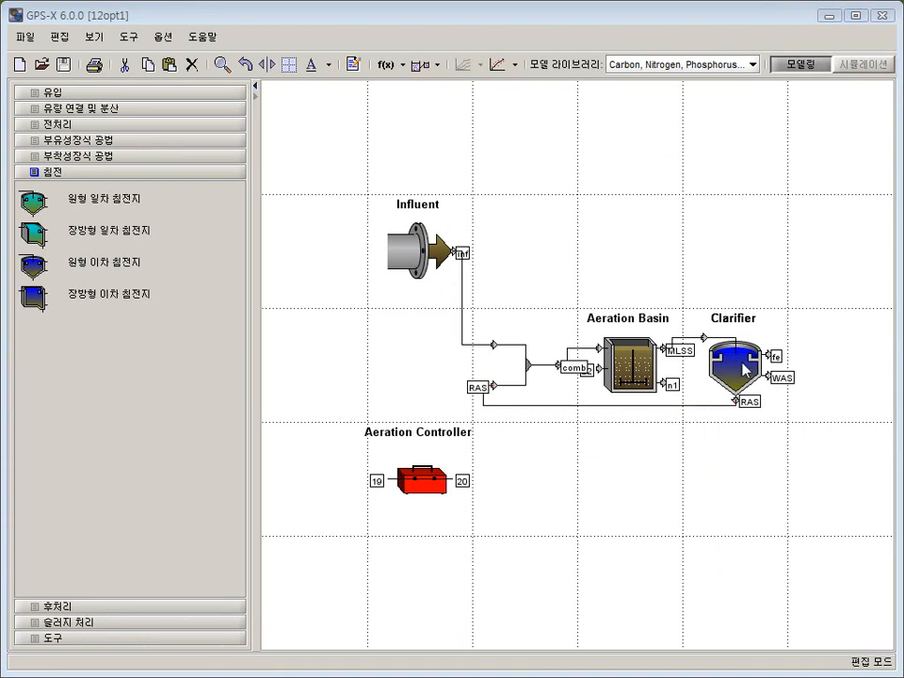
pyautogui.click(415, 478)
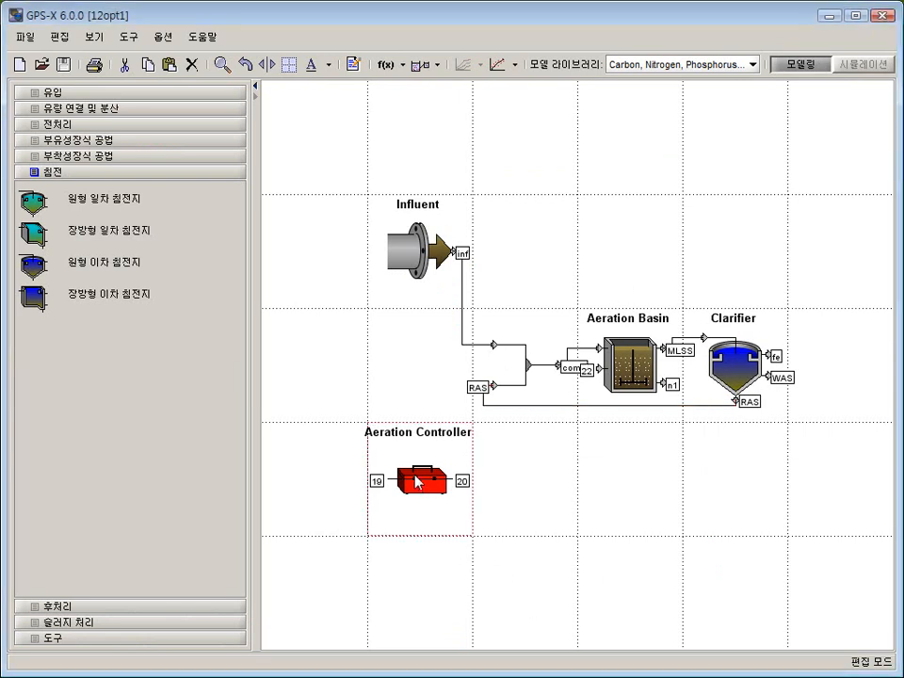
pyautogui.click(155, 637)
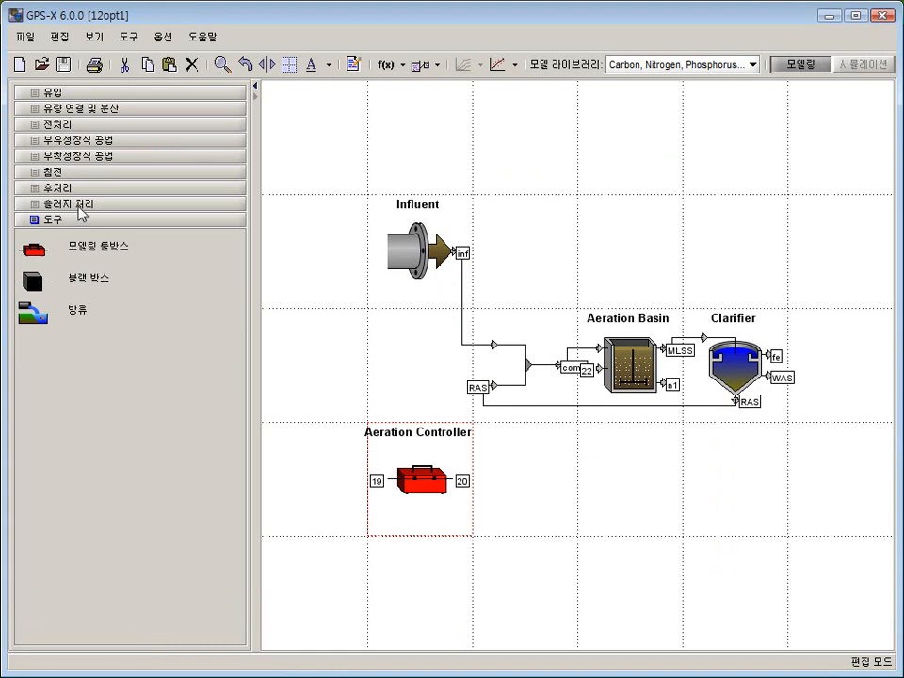
pyautogui.rightClick(428, 488)
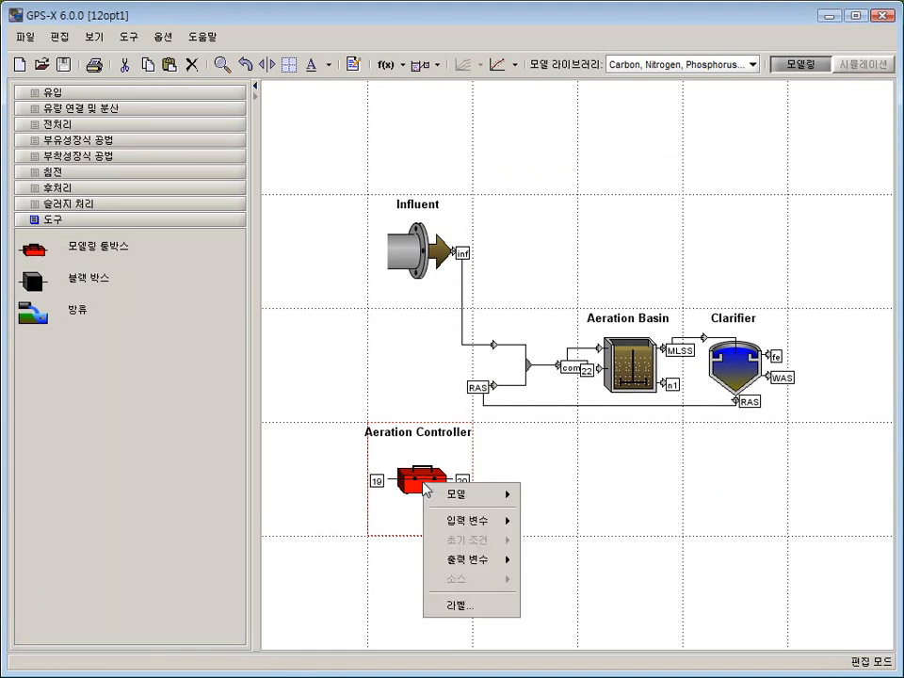
pyautogui.moveTo(462, 498)
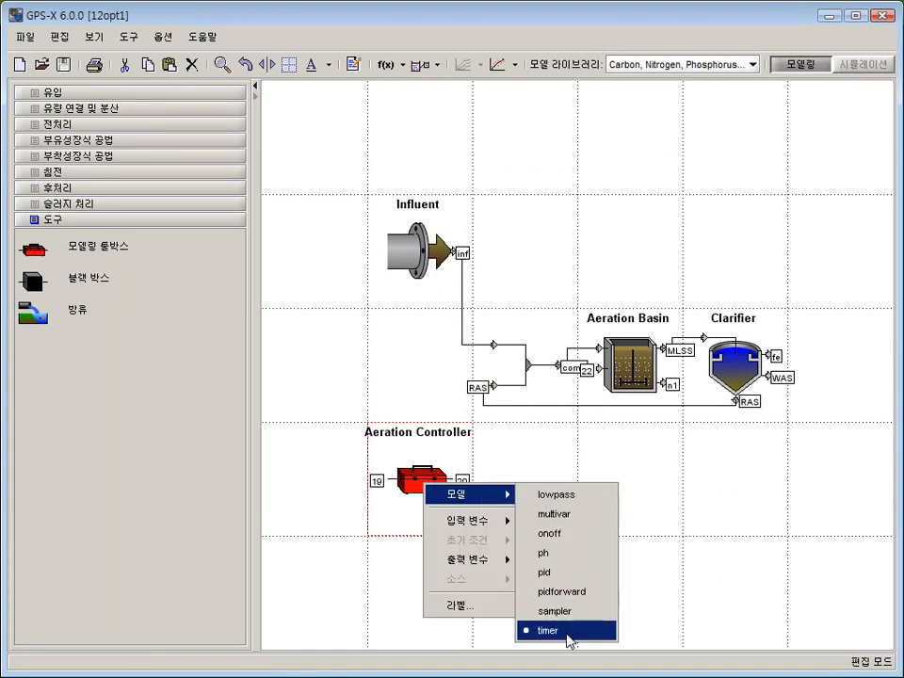
pyautogui.moveTo(486, 530)
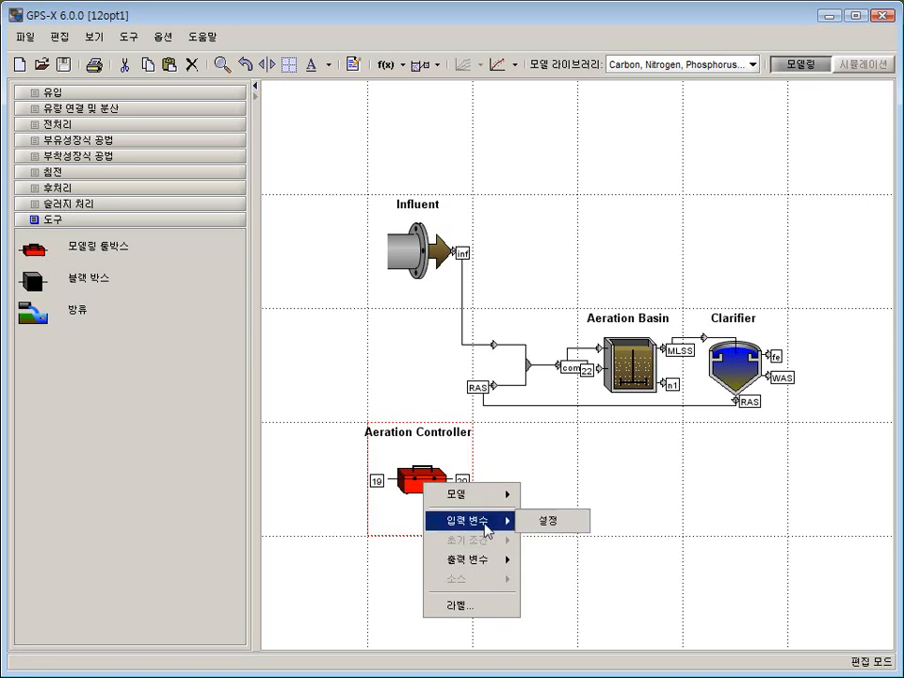
pyautogui.click(541, 525)
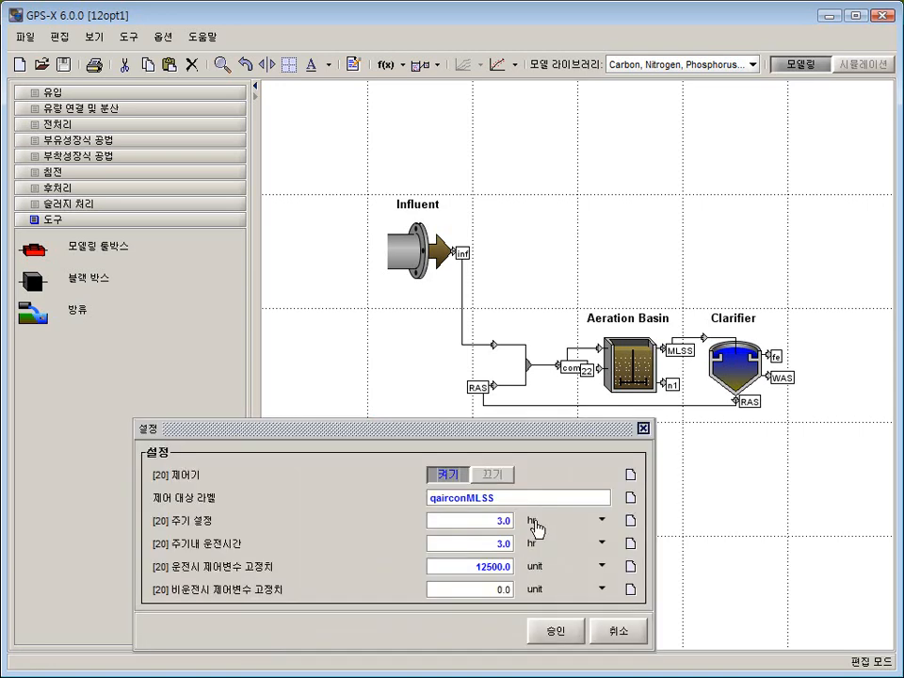
pyautogui.moveTo(473, 453); pyautogui.dragTo(383, 89)
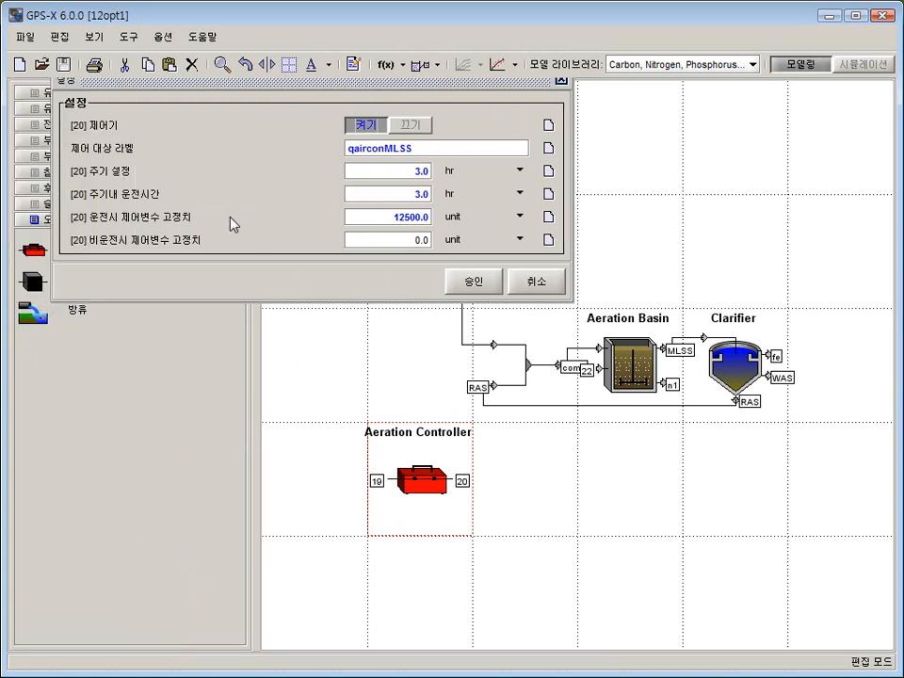
# Examine the control target label and the operating time within the cycle in the Aeration Controller settings.
pyautogui.doubleClick(350, 148)
pyautogui.click(418, 148)
pyautogui.moveTo(381, 148); pyautogui.dragTo(307, 149)
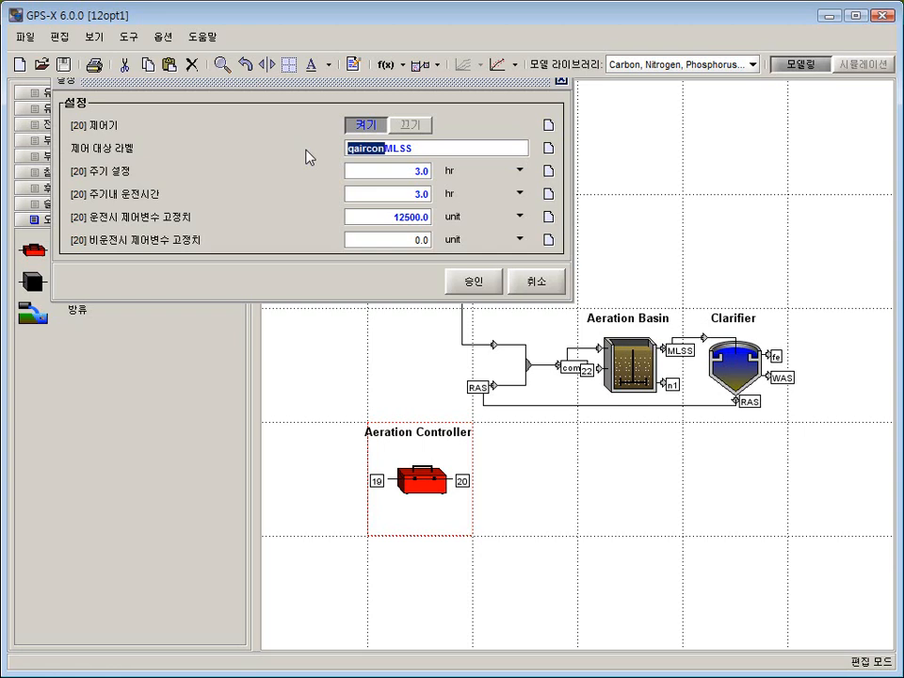
pyautogui.click(442, 146)
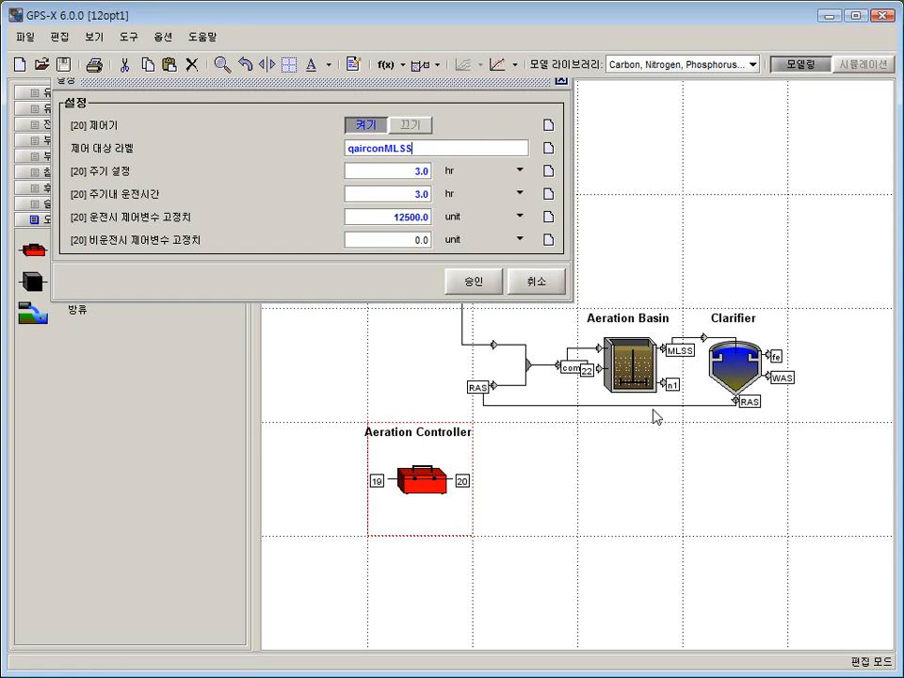
pyautogui.doubleClick(422, 191)
pyautogui.click(412, 195)
# Try a cycle (주기 설정) of 4 hr for the Aeration Controller, restore it to 3 hr, and accept the settings.
pyautogui.click(405, 173)
pyautogui.write('4')
pyautogui.click(407, 195)
pyautogui.click(386, 218)
pyautogui.doubleClick(384, 218)
pyautogui.doubleClick(411, 193)
pyautogui.doubleClick(411, 241)
pyautogui.doubleClick(409, 193)
pyautogui.click(407, 171)
pyautogui.write('3')
pyautogui.click(409, 193)
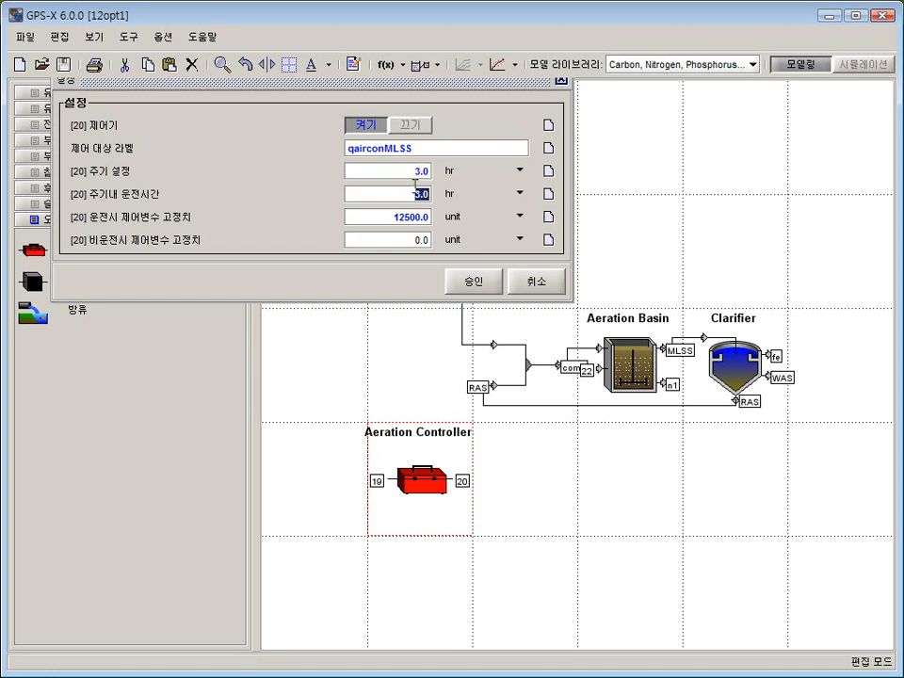
pyautogui.click(484, 288)
pyautogui.click(682, 557)
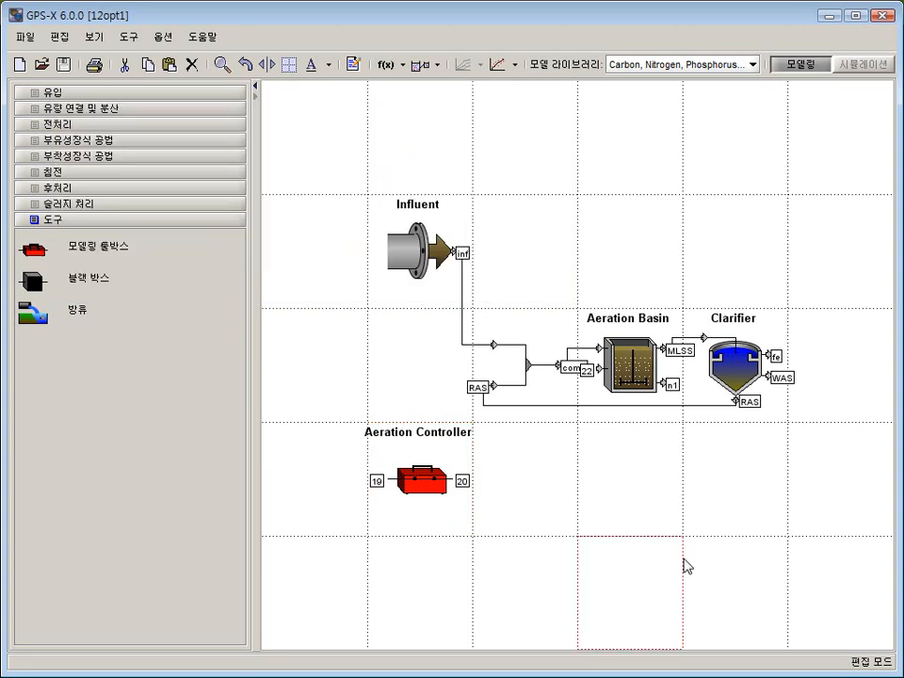
# Switch back to simulation mode and view the Influent Flow and Optimization Parameters controls.
pyautogui.click(855, 66)
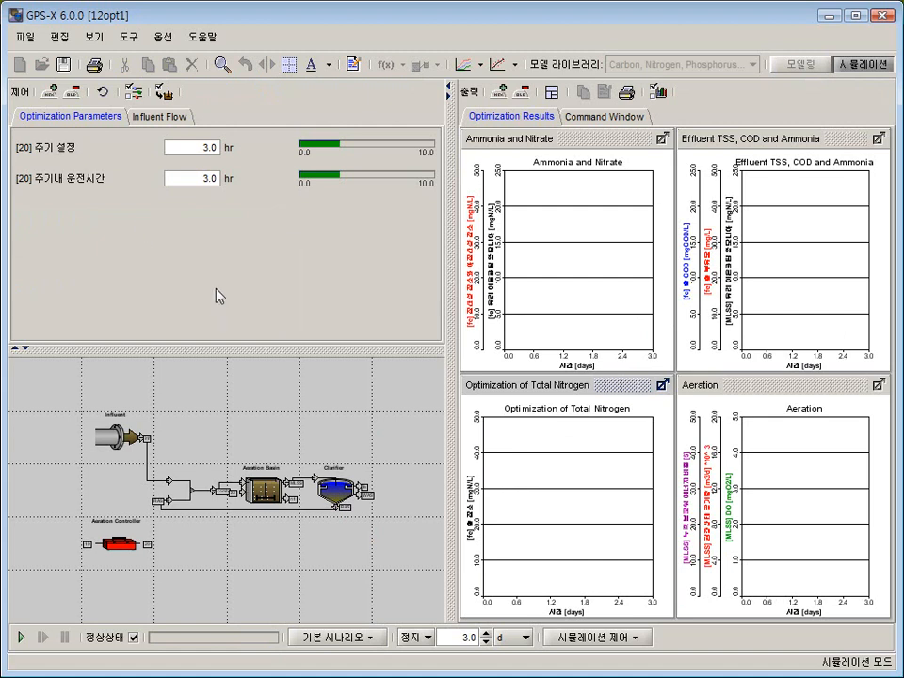
pyautogui.click(172, 118)
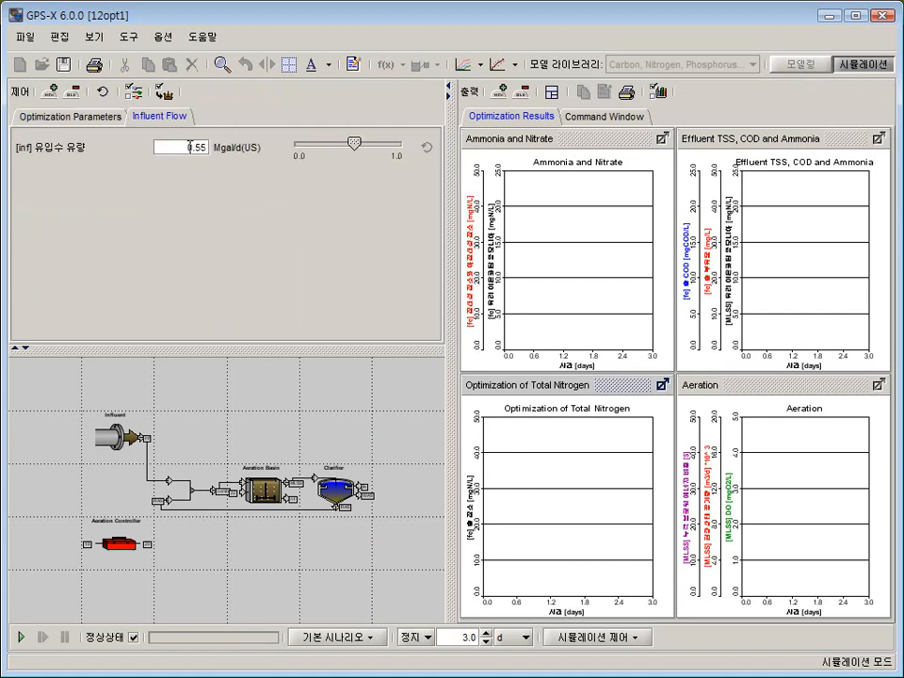
pyautogui.click(83, 121)
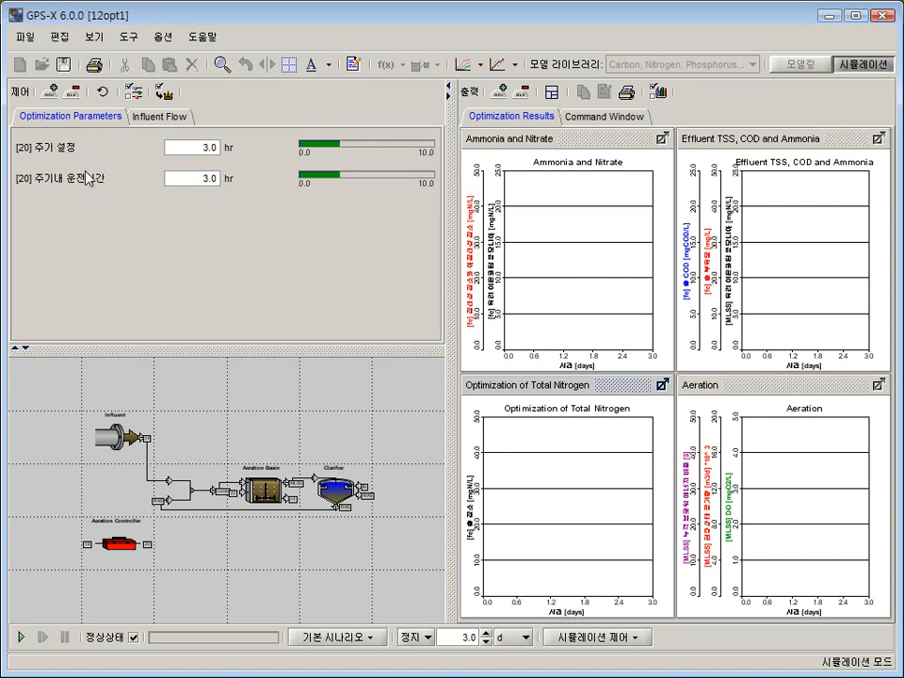
# Review the Aeration Controller's input settings during simulation against the Optimization Parameters, and close them without changes.
pyautogui.rightClick(113, 542)
pyautogui.moveTo(158, 580)
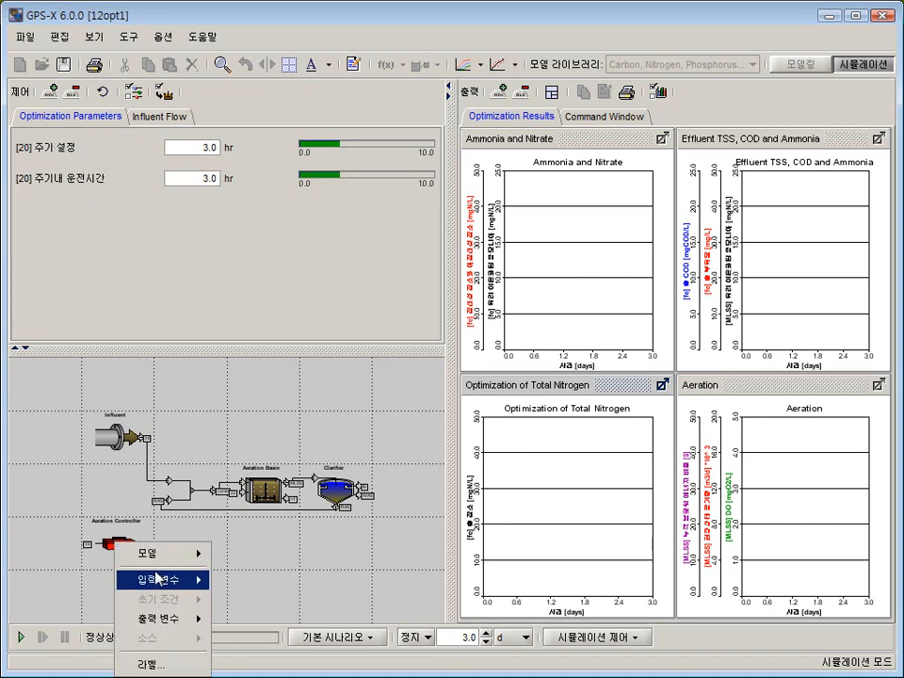
pyautogui.click(239, 579)
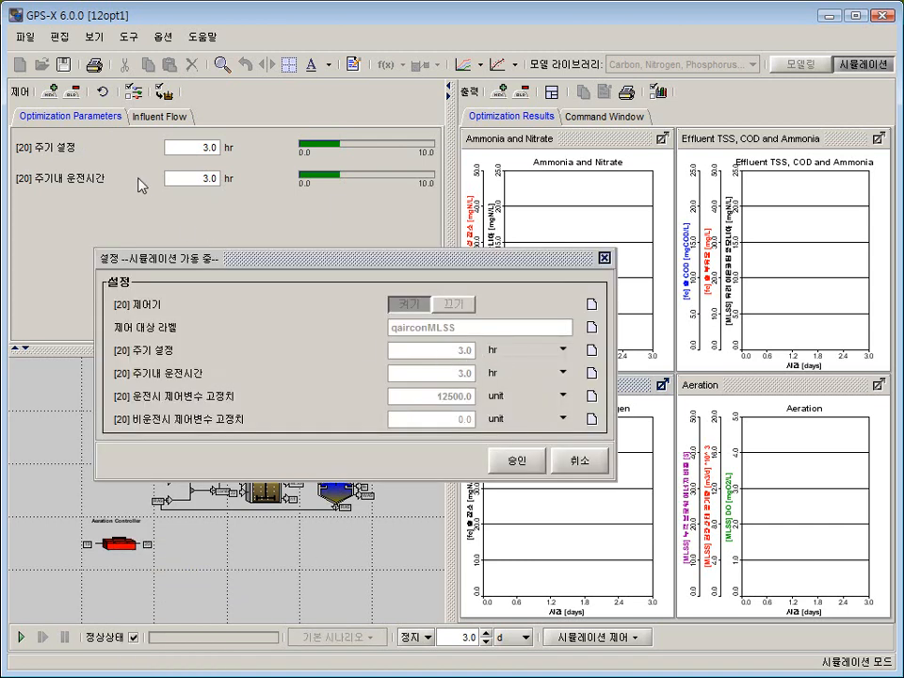
pyautogui.click(570, 461)
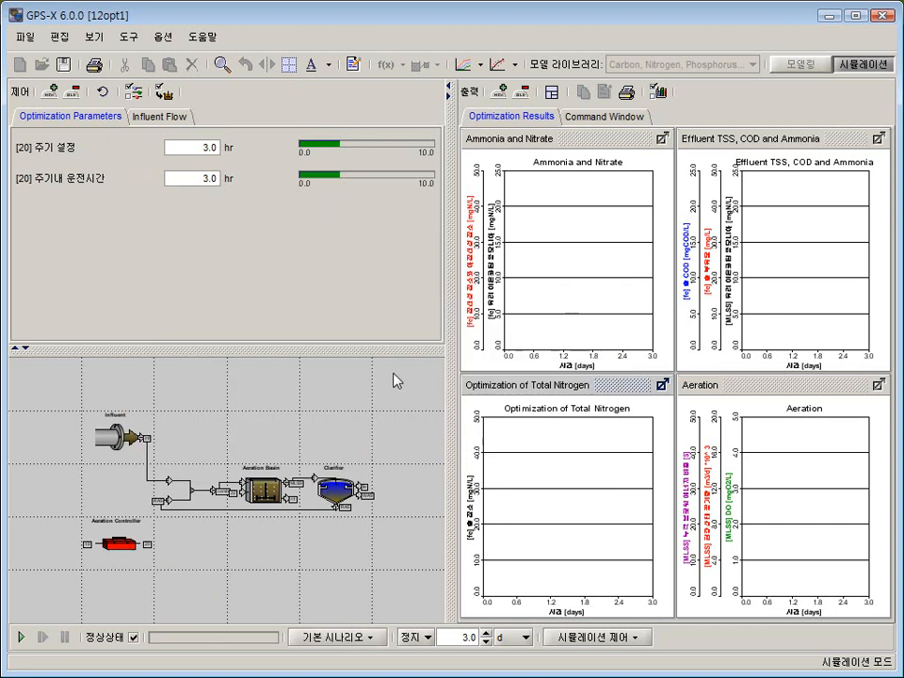
# Check the ranges and control types in the variable properties of the Optimization Parameters.
pyautogui.rightClick(262, 164)
pyautogui.click(278, 174)
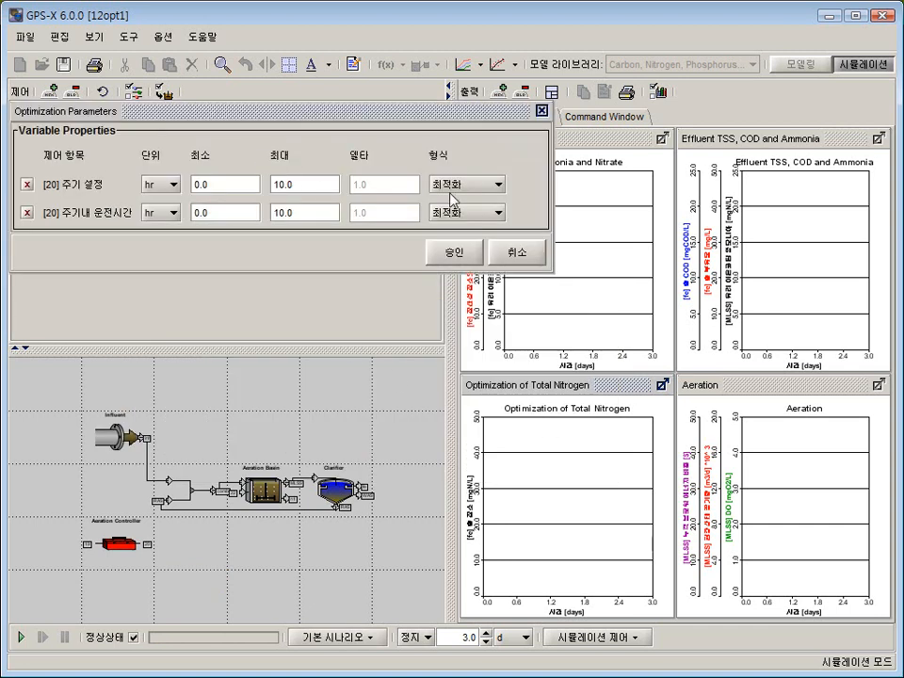
pyautogui.click(456, 254)
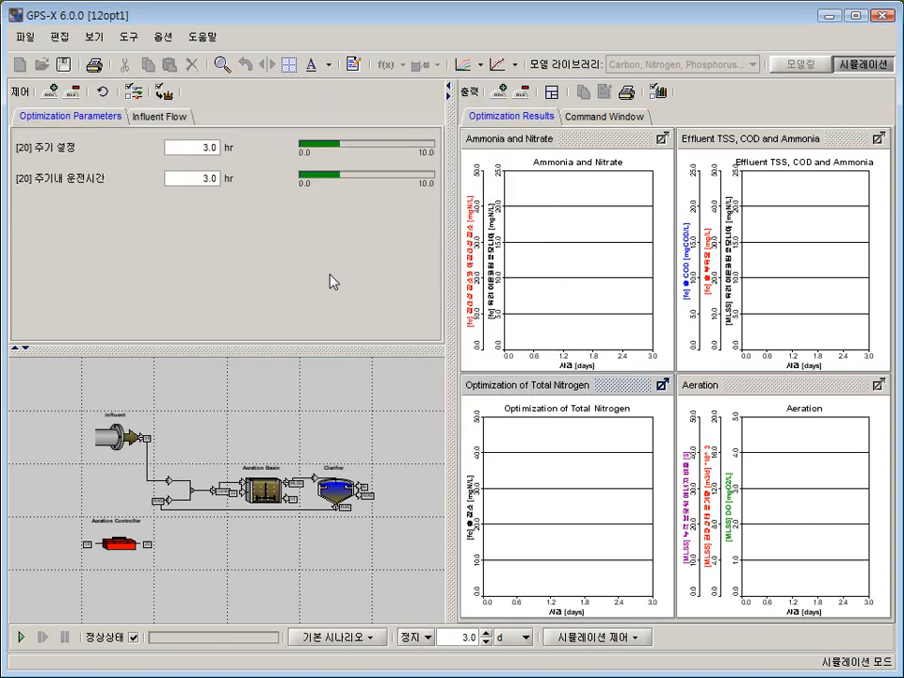
# Check the target variable (목표 변수) defined for the time-series optimization.
pyautogui.click(516, 65)
pyautogui.click(546, 162)
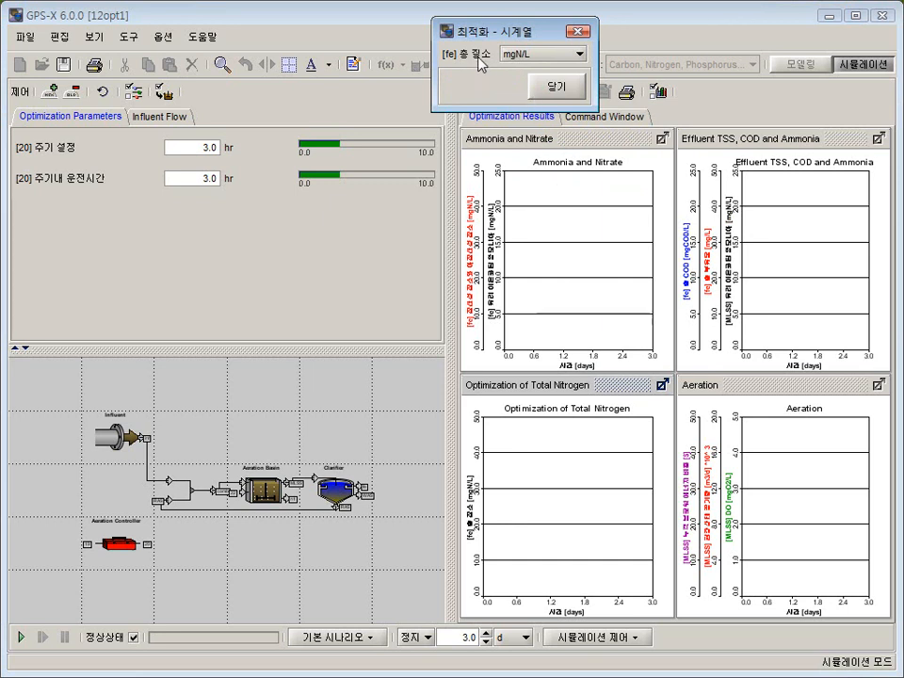
pyautogui.click(558, 94)
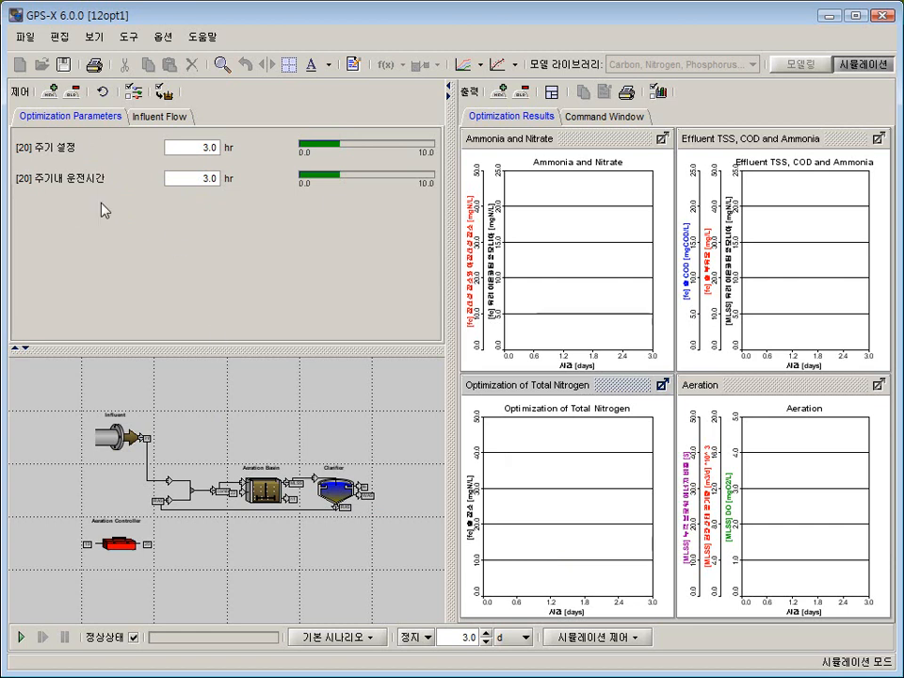
# Enable optimization mode (최적화 모드) and start the 3-day optimization run.
pyautogui.click(515, 65)
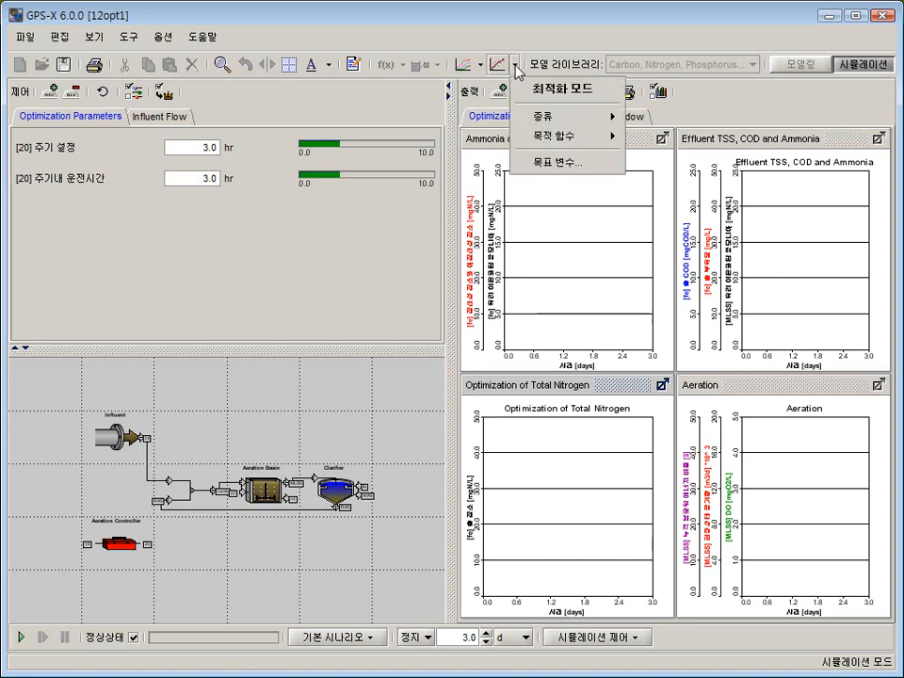
pyautogui.click(530, 90)
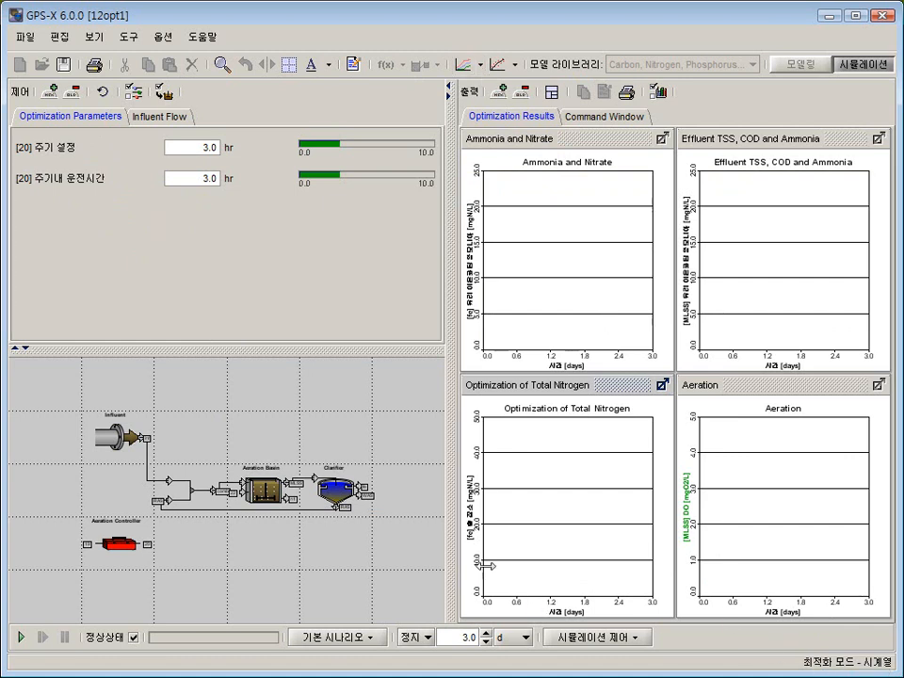
pyautogui.click(17, 640)
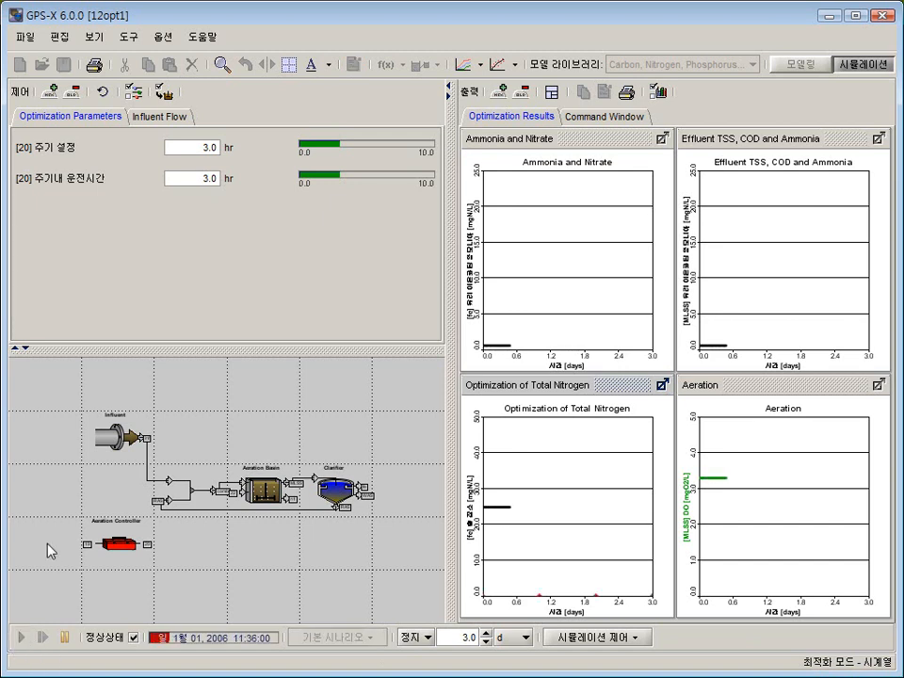